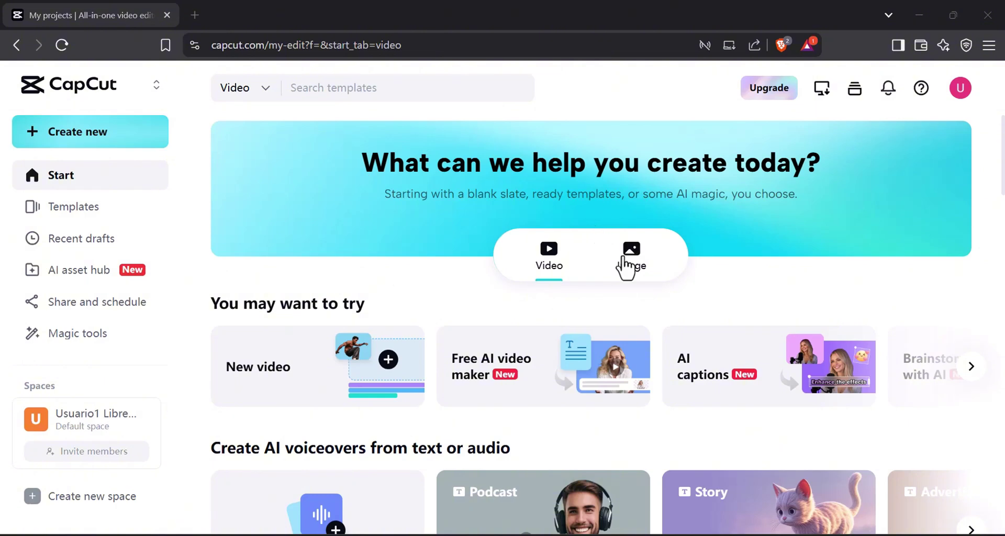
Step: Open the free AI video maker and start a new project
{"action": "left_click", "coordinate": [481, 46]}
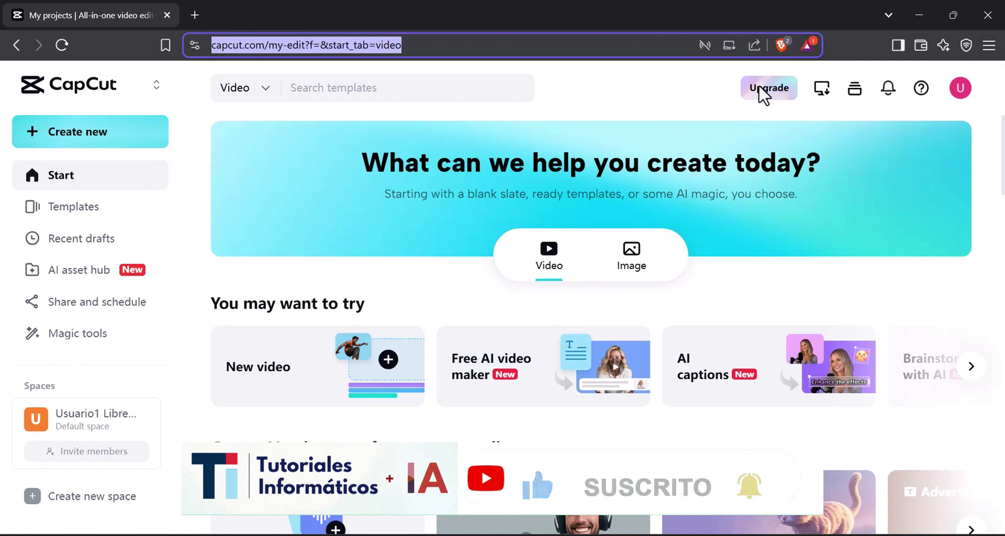
{"action": "left_click", "coordinate": [536, 384]}
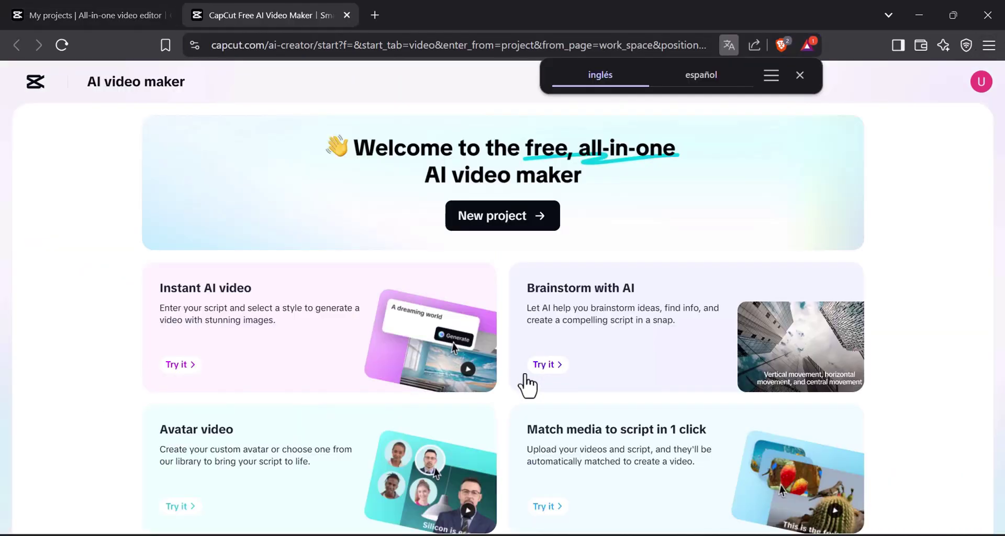
{"action": "left_click", "coordinate": [504, 225]}
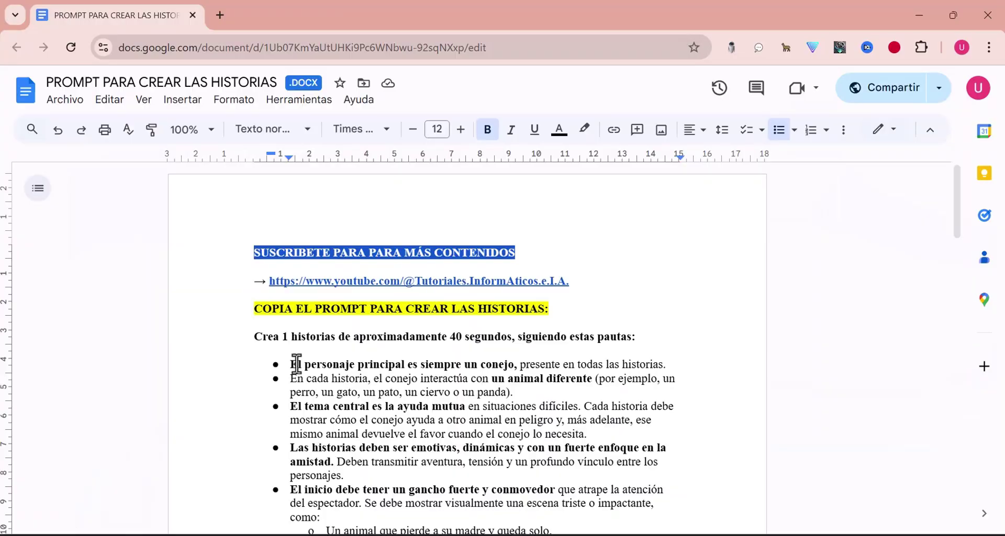
Step: Copy the full story prompt from the Google Docs document, starting at "Crea 1 historias de aproximadamente 40 segundos"
{"action": "key", "text": "ctrl+plus"}
{"action": "key", "text": "ctrl+plus"}
{"action": "key", "text": "ctrl+plus"}
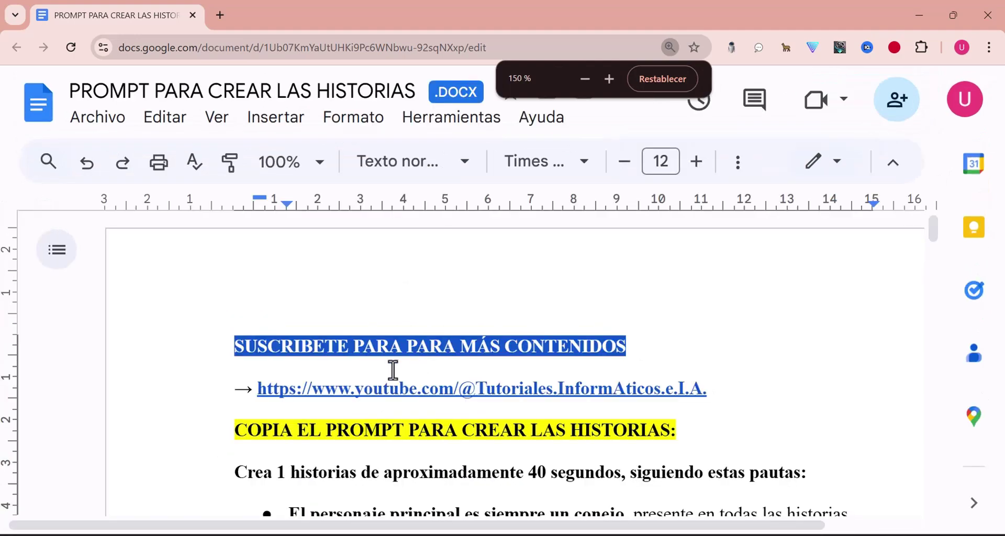
{"action": "scroll", "coordinate": [392, 361], "scroll_direction": "down", "scroll_amount": 3}
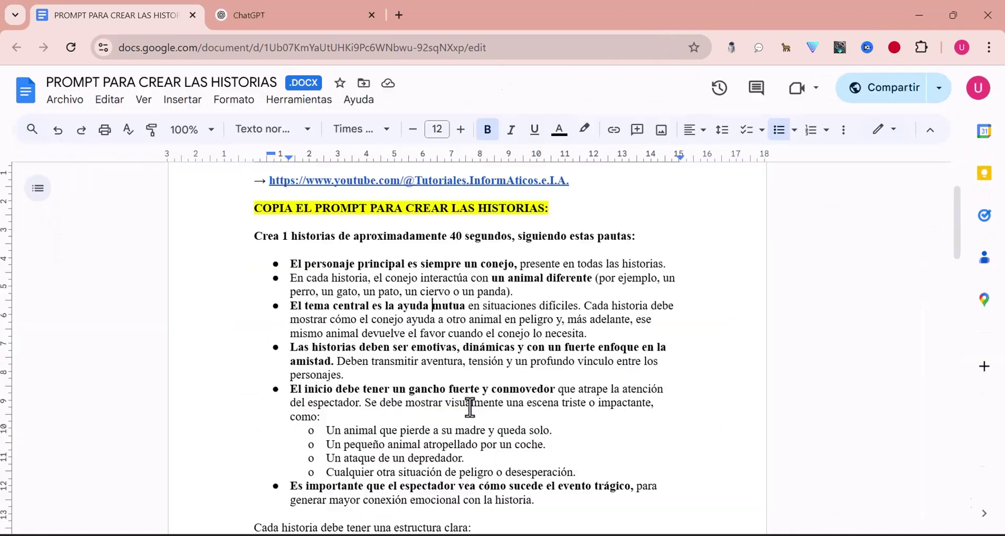
{"action": "left_click_drag", "start_coordinate": [253, 241], "coordinate": [522, 481]}
{"action": "scroll", "coordinate": [448, 322], "scroll_direction": "up", "scroll_amount": 3}
{"action": "right_click", "coordinate": [448, 321]}
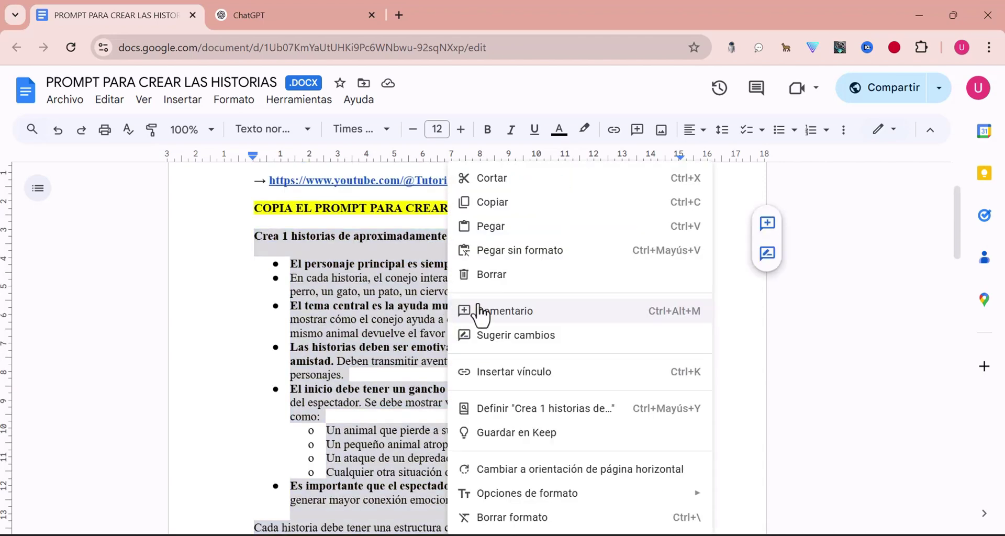
{"action": "left_click", "coordinate": [495, 219]}
Step: Switch to ChatGPT, paste the copied story prompt into the chat and submit it
{"action": "left_click", "coordinate": [266, 20]}
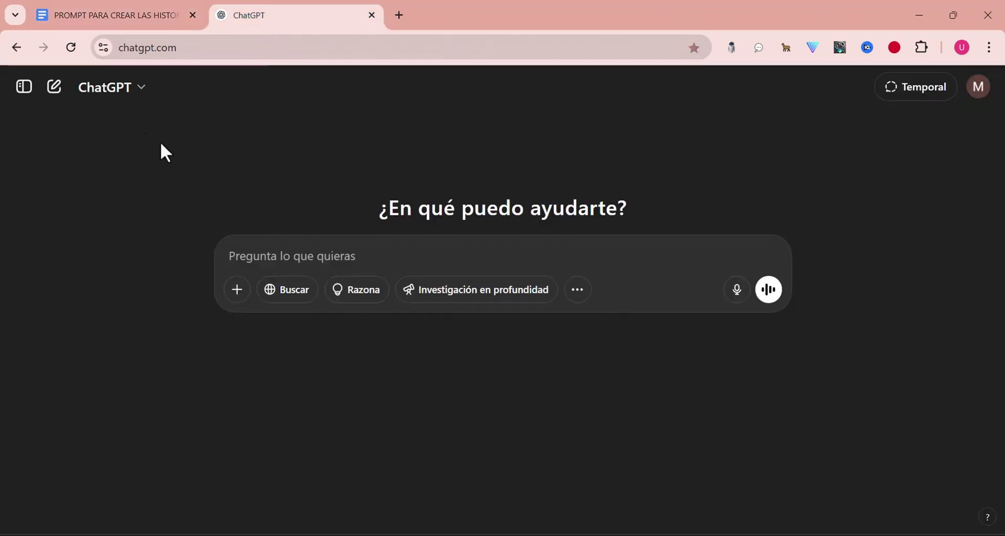
{"action": "left_click", "coordinate": [254, 253]}
{"action": "key", "text": "ctrl+v"}
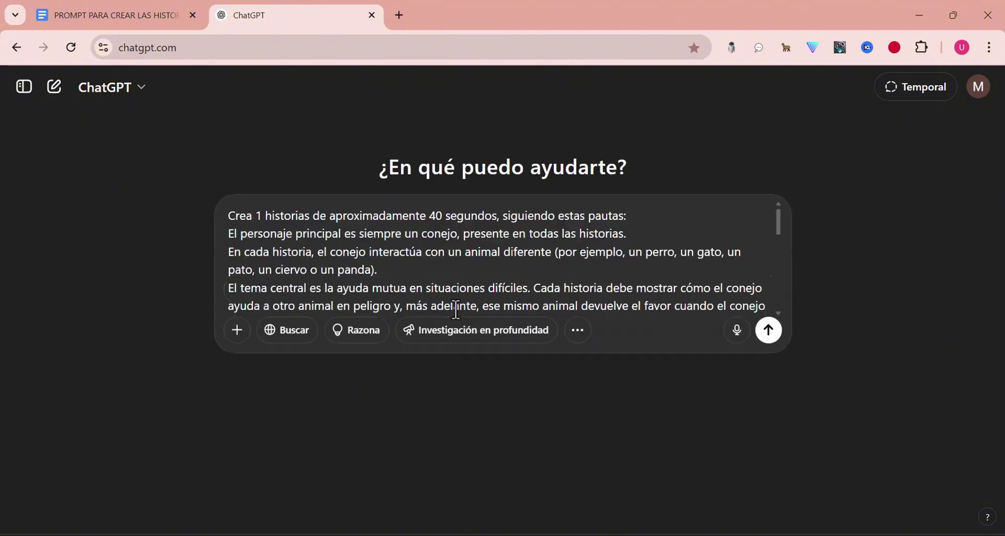
{"action": "left_click", "coordinate": [769, 336]}
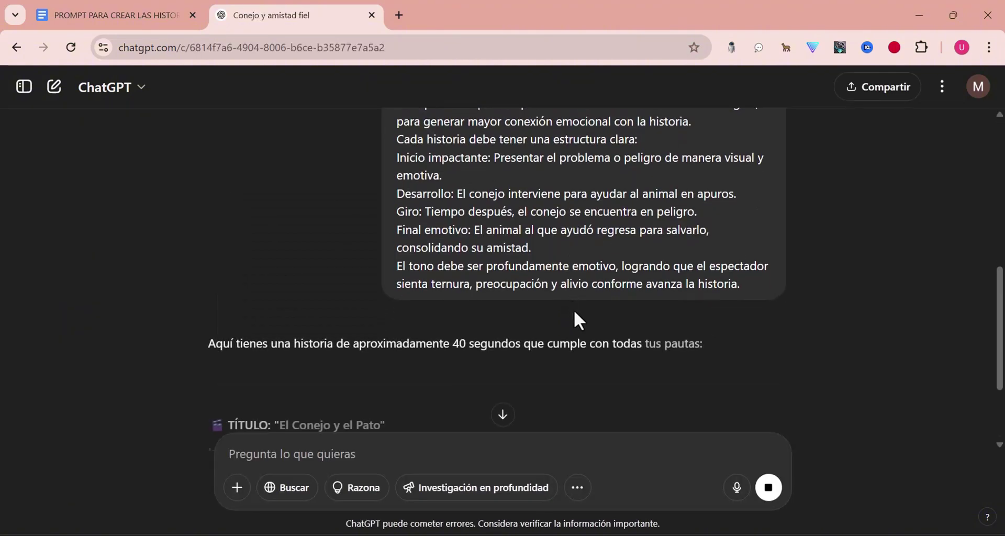
Step: Read the generated story in ChatGPT and review the guidelines and story structure in the Google Docs prompt
{"action": "scroll", "coordinate": [573, 321], "scroll_direction": "down", "scroll_amount": 3}
{"action": "scroll", "coordinate": [369, 257], "scroll_direction": "down", "scroll_amount": 8}
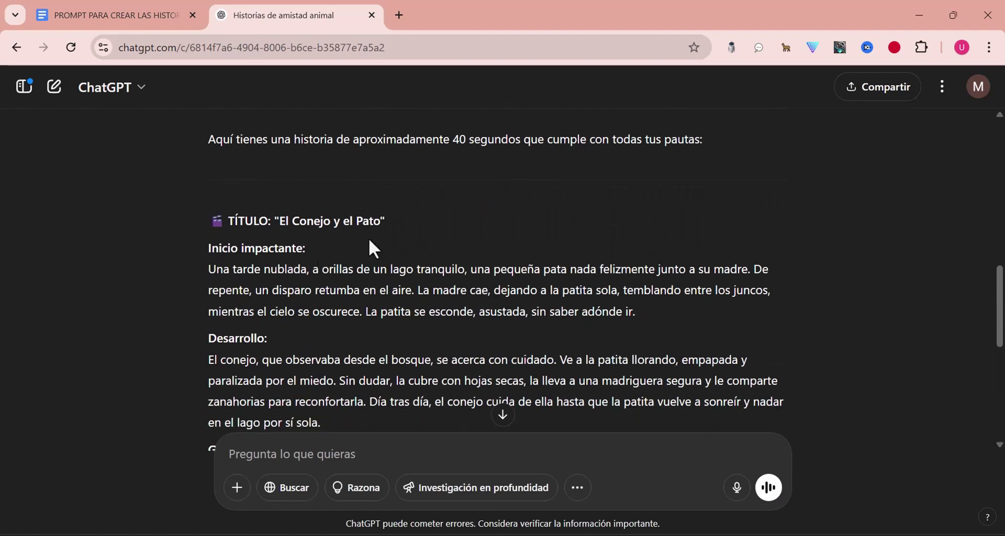
{"action": "scroll", "coordinate": [369, 256], "scroll_direction": "up", "scroll_amount": 5}
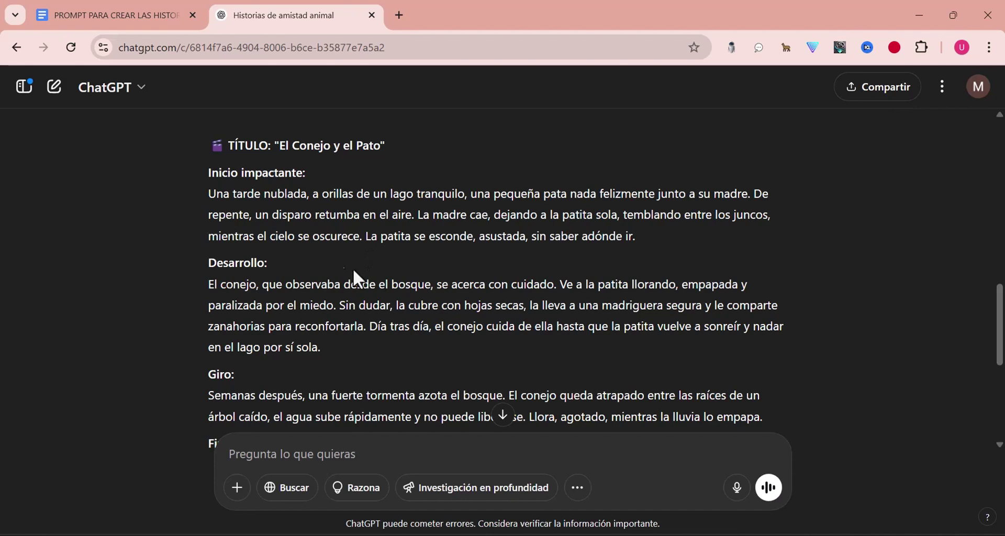
{"action": "left_click", "coordinate": [102, 15]}
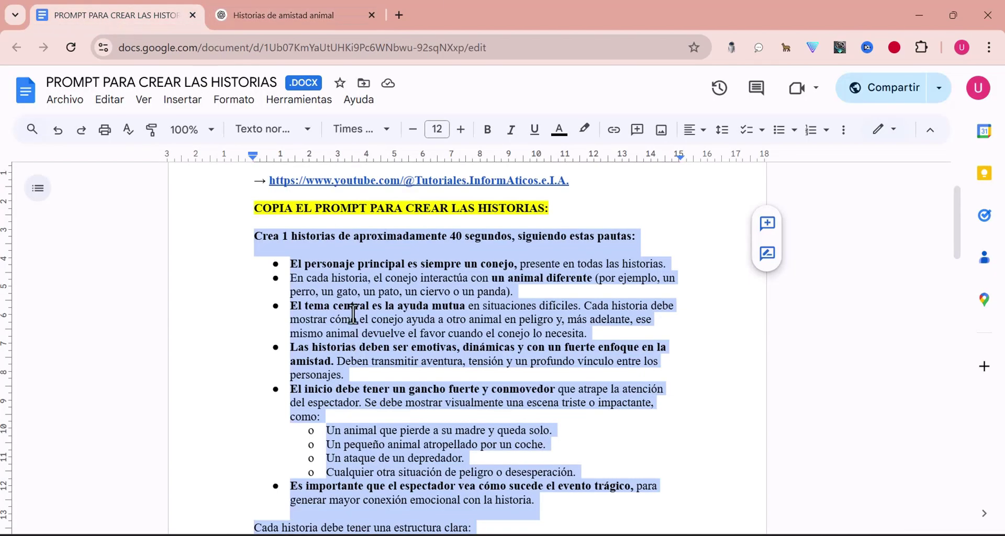
{"action": "left_click_drag", "start_coordinate": [255, 236], "coordinate": [409, 388]}
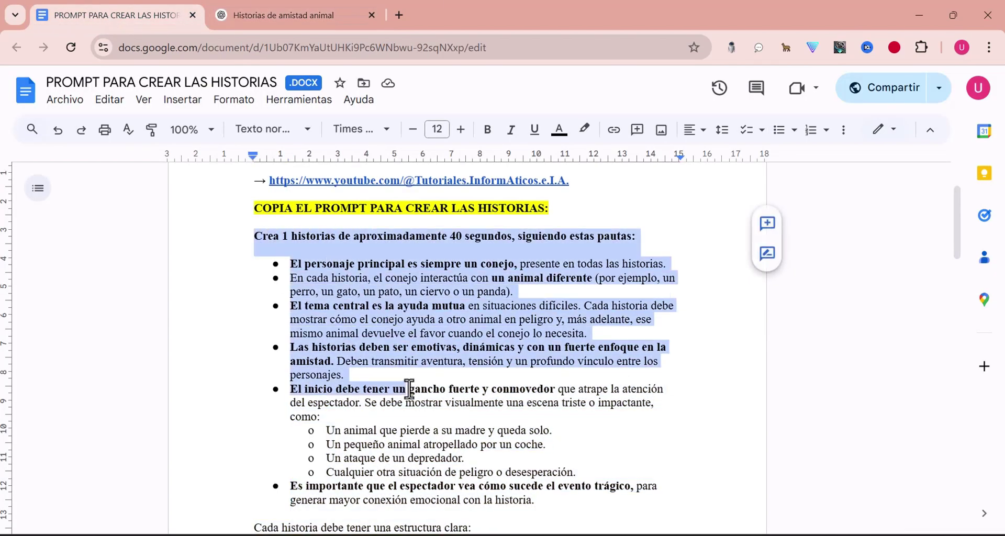
{"action": "scroll", "coordinate": [409, 388], "scroll_direction": "down", "scroll_amount": 2}
{"action": "scroll", "coordinate": [409, 388], "scroll_direction": "down", "scroll_amount": 2}
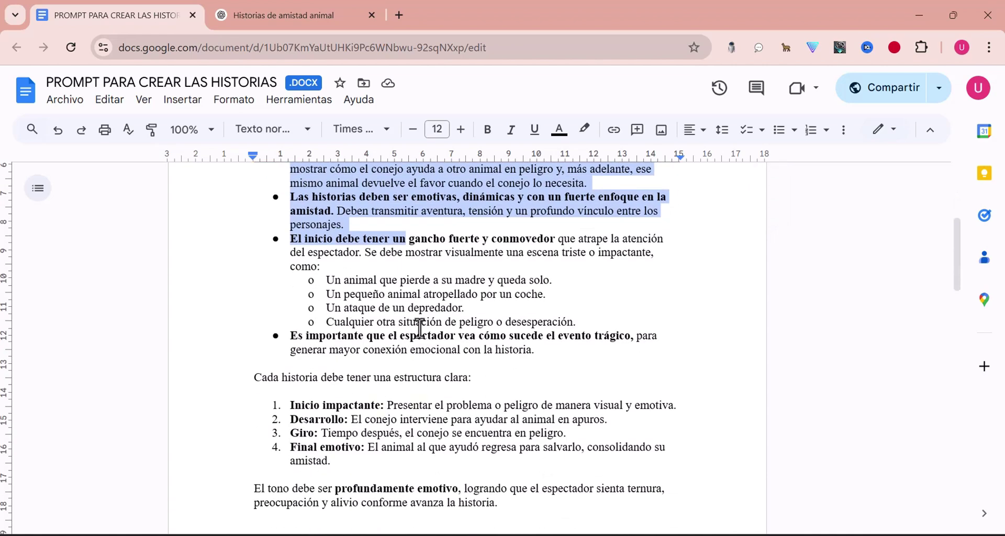
{"action": "scroll", "coordinate": [419, 328], "scroll_direction": "up", "scroll_amount": 5}
{"action": "key", "text": "ctrl+Tab"}
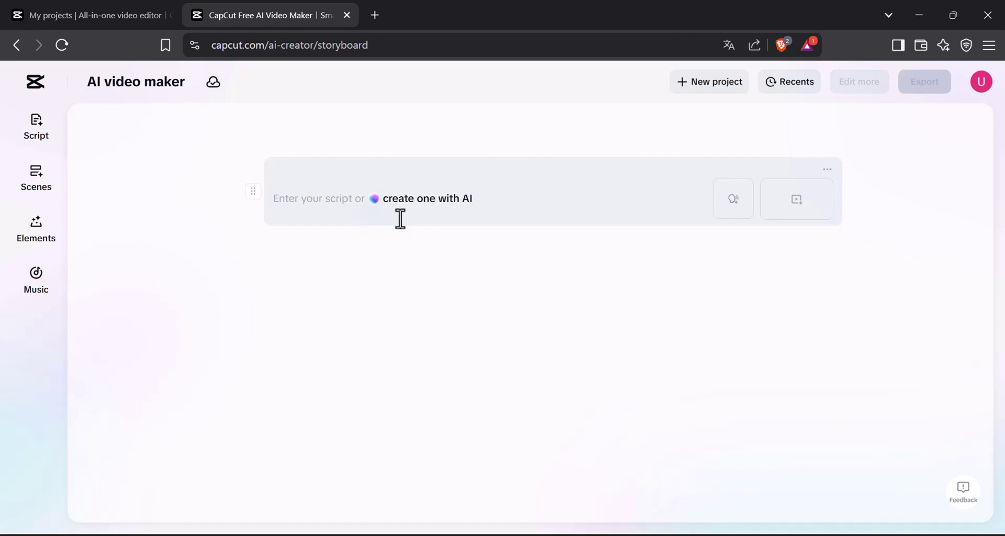
Step: Copy the four story paragraphs from ChatGPT into the CapCut storyboard as separate scenes, leaving out the title and section headings
{"action": "left_click", "coordinate": [444, 199]}
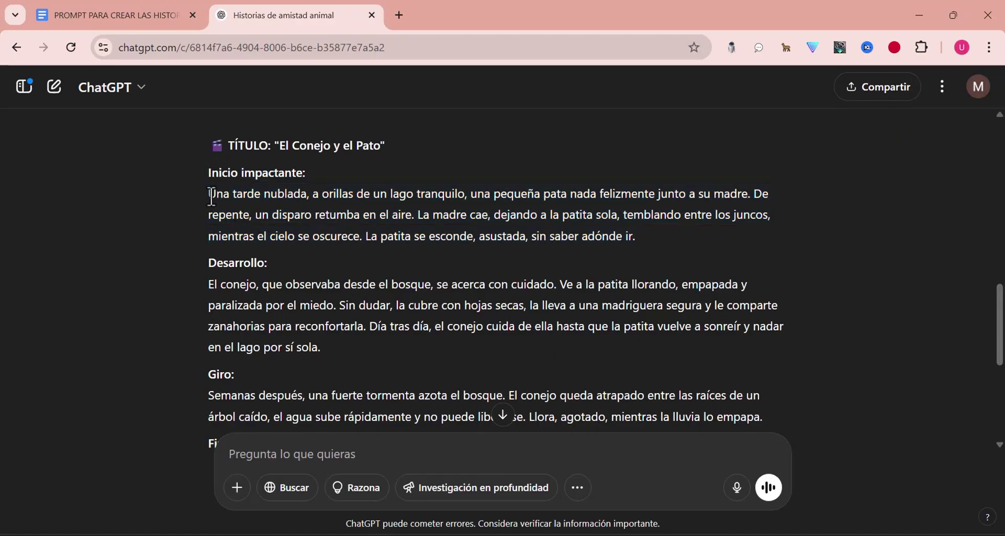
{"action": "left_click_drag", "start_coordinate": [212, 197], "coordinate": [639, 237]}
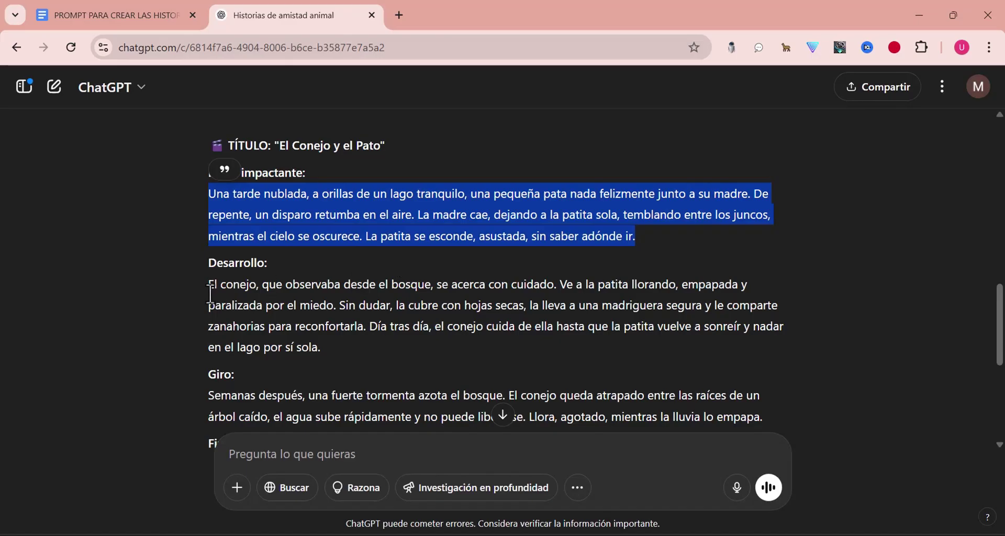
{"action": "left_click_drag", "start_coordinate": [210, 293], "coordinate": [347, 342]}
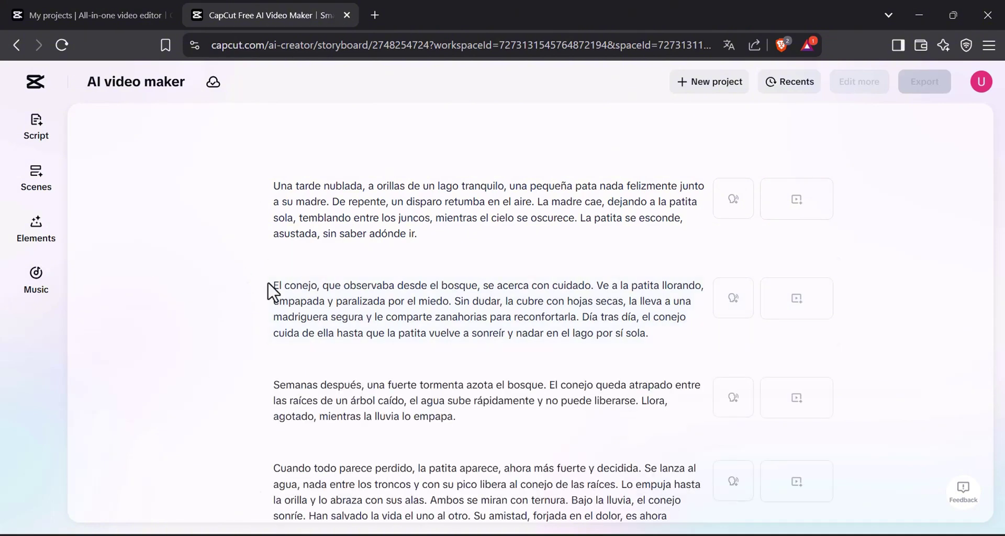
Step: Look through the script text of all the scenes in the storyboard
{"action": "scroll", "coordinate": [325, 224], "scroll_direction": "down", "scroll_amount": 1}
{"action": "scroll", "coordinate": [366, 369], "scroll_direction": "up", "scroll_amount": 1}
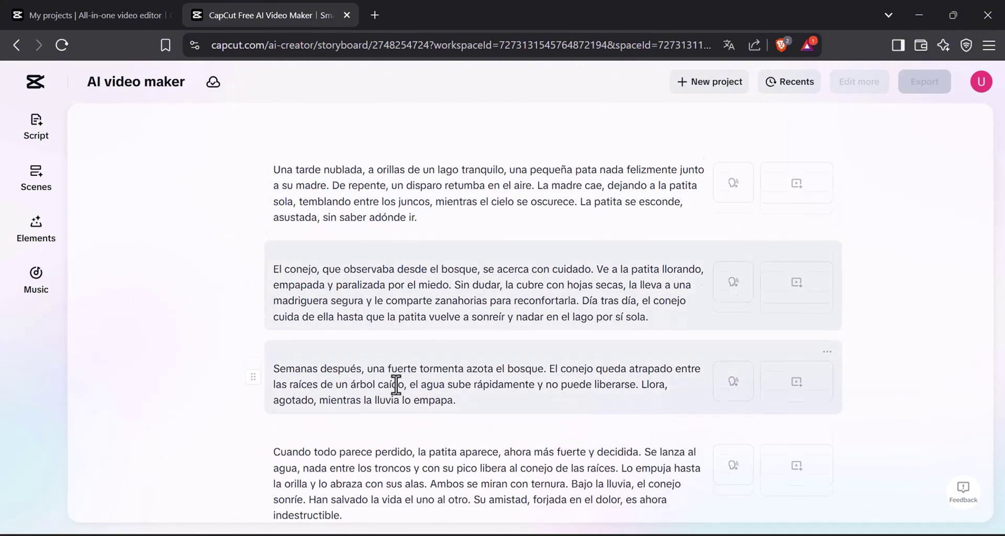
{"action": "scroll", "coordinate": [396, 381], "scroll_direction": "down", "scroll_amount": 1}
{"action": "scroll", "coordinate": [408, 435], "scroll_direction": "up", "scroll_amount": 1}
{"action": "scroll", "coordinate": [400, 377], "scroll_direction": "down", "scroll_amount": 1}
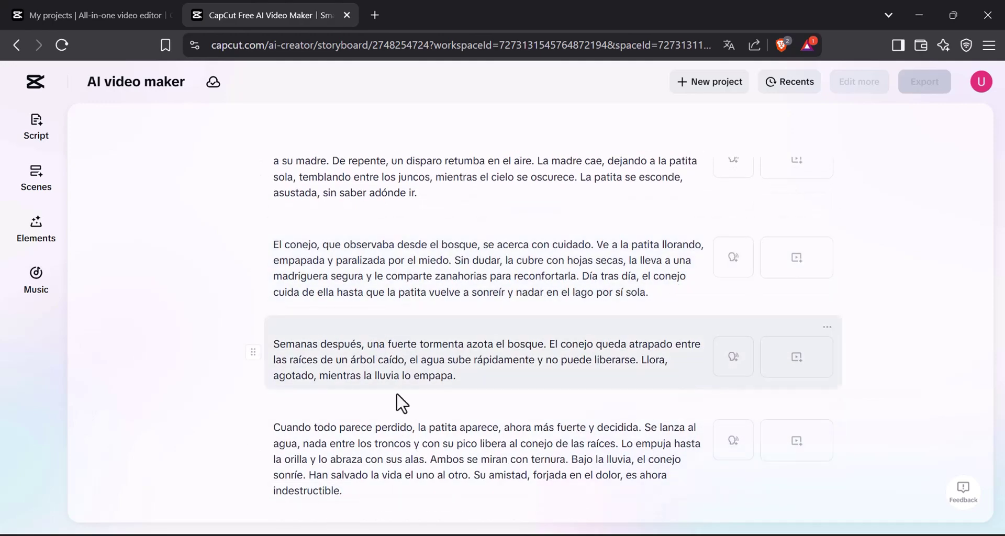
{"action": "scroll", "coordinate": [395, 341], "scroll_direction": "up", "scroll_amount": 1}
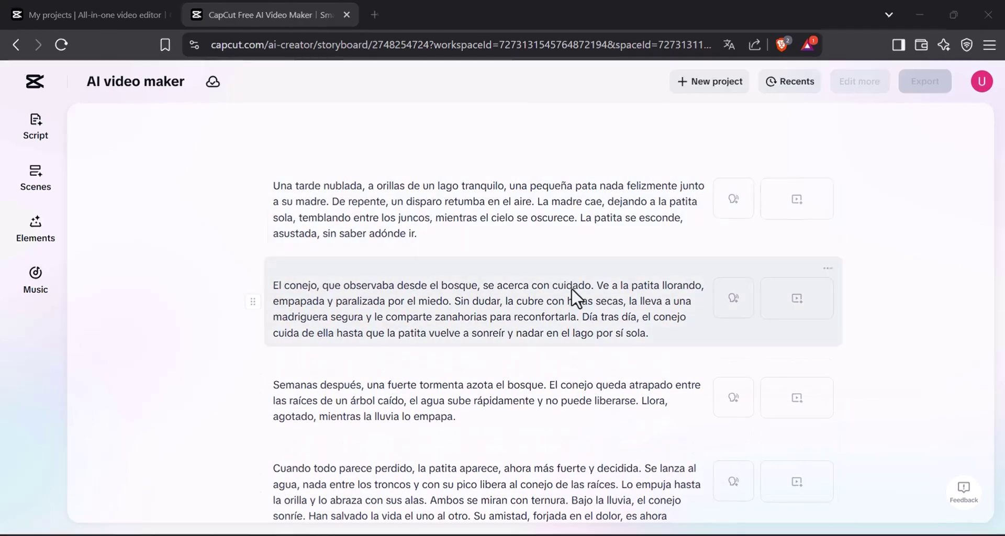
{"action": "scroll", "coordinate": [444, 394], "scroll_direction": "up", "scroll_amount": 1}
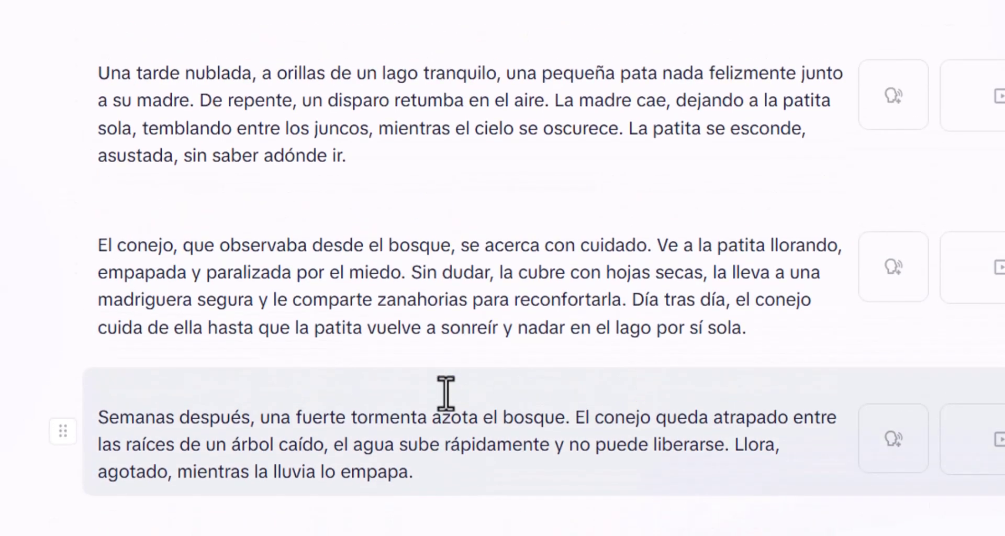
{"action": "scroll", "coordinate": [399, 156], "scroll_direction": "down", "scroll_amount": 1}
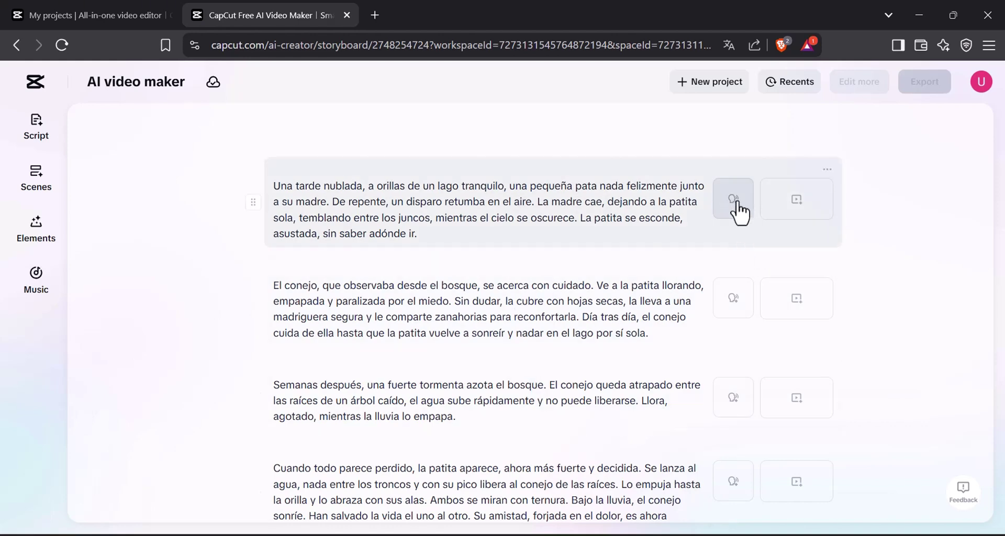
Step: Examine the avatar and voiceover options offered for the first and second scenes
{"action": "left_click", "coordinate": [738, 204]}
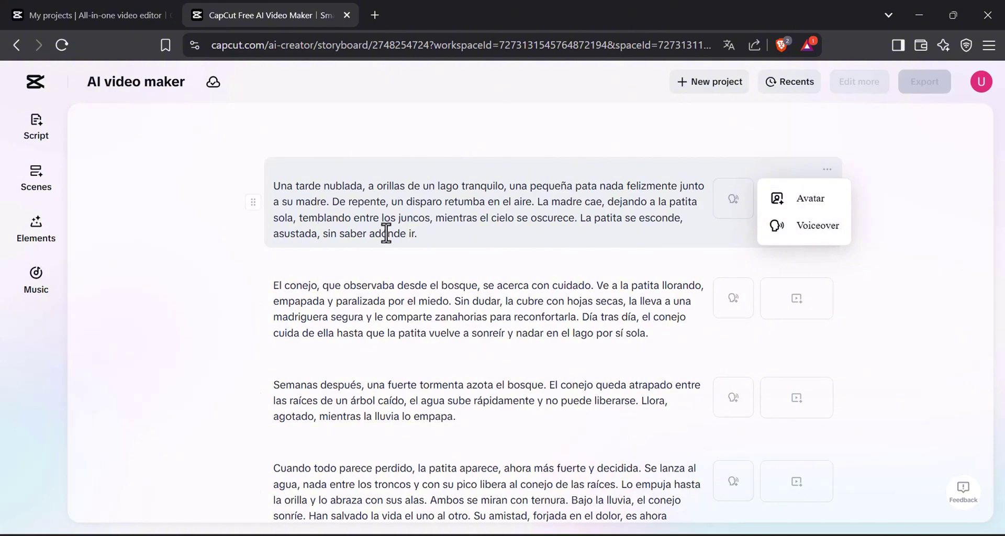
{"action": "left_click_drag", "start_coordinate": [278, 185], "coordinate": [424, 233]}
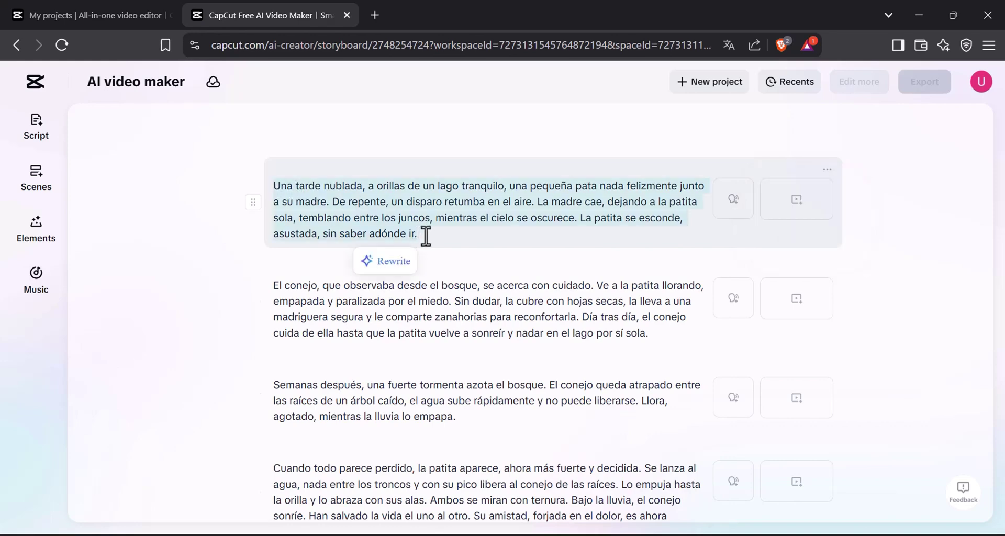
{"action": "left_click", "coordinate": [737, 311]}
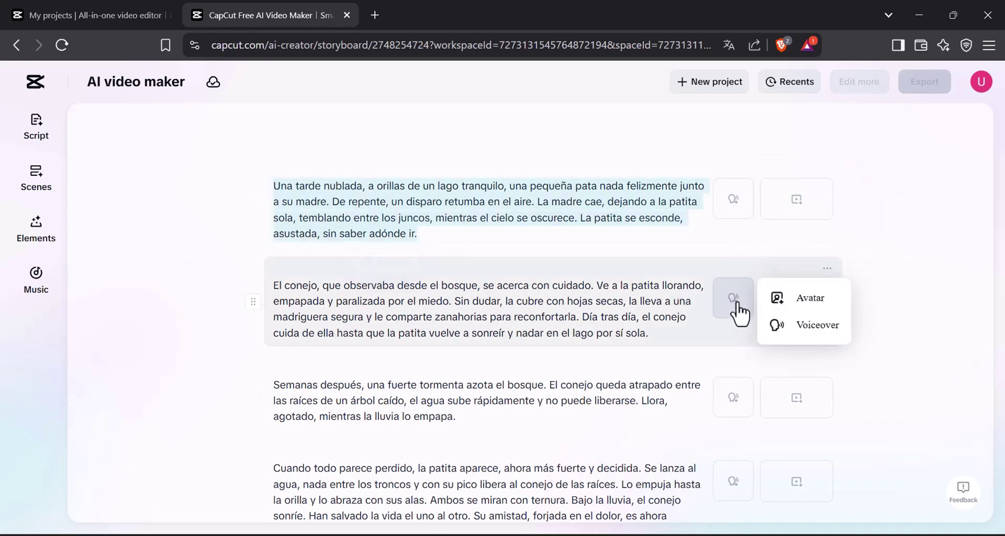
{"action": "left_click", "coordinate": [635, 299]}
{"action": "scroll", "coordinate": [707, 368], "scroll_direction": "down", "scroll_amount": 1}
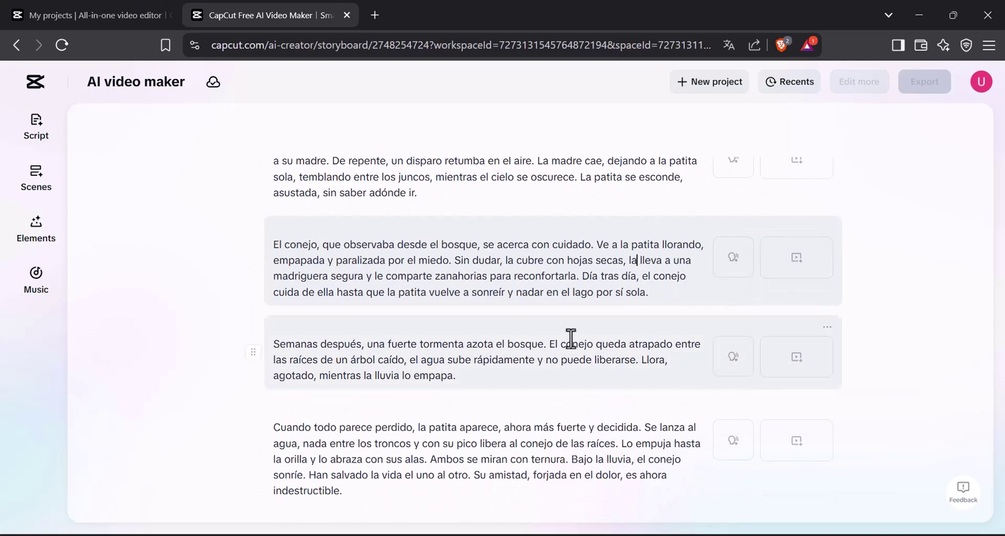
{"action": "scroll", "coordinate": [571, 338], "scroll_direction": "up", "scroll_amount": 1}
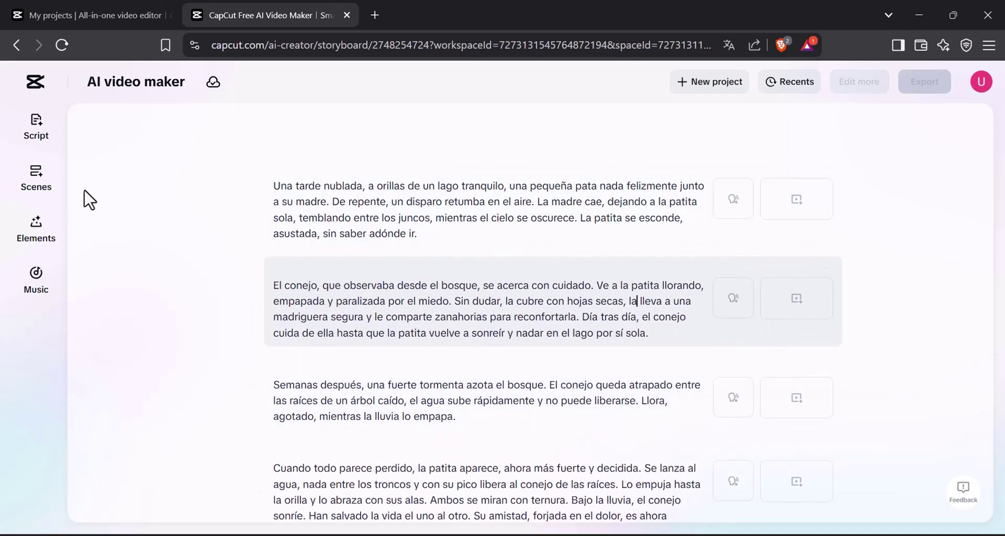
Step: Open the Voiceover voice settings for the scenes and look over the scene list
{"action": "left_click", "coordinate": [38, 182]}
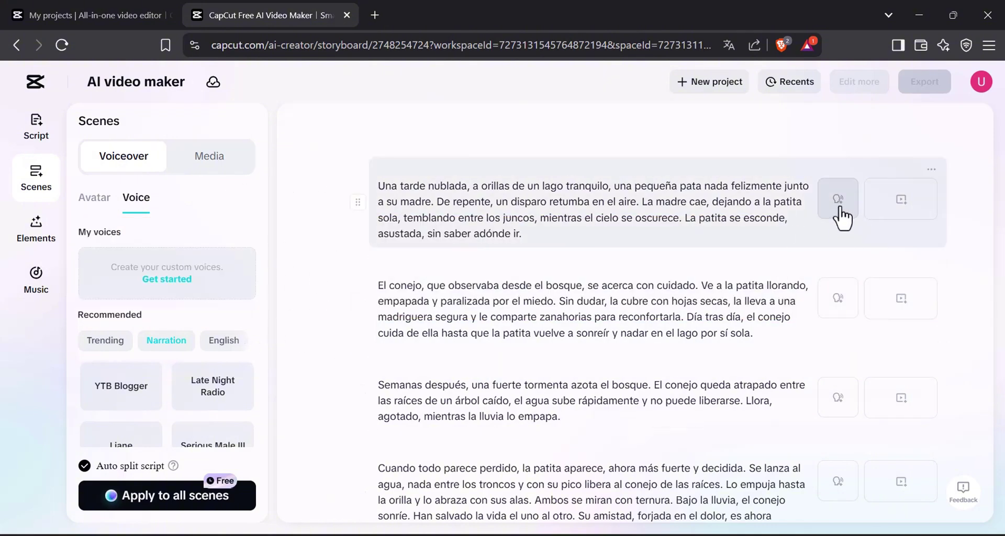
{"action": "scroll", "coordinate": [502, 345], "scroll_direction": "down", "scroll_amount": 1}
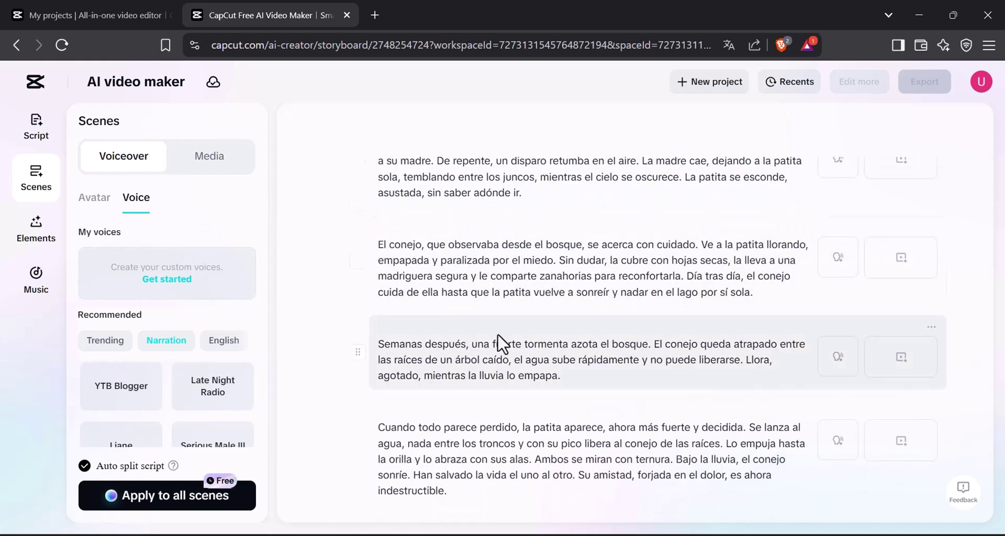
{"action": "scroll", "coordinate": [496, 292], "scroll_direction": "up", "scroll_amount": 1}
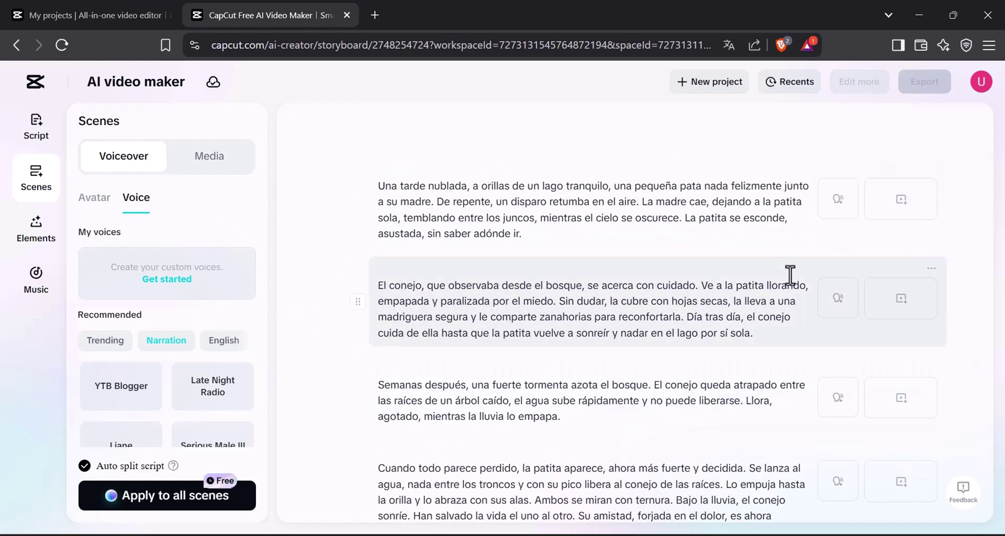
Step: Split the third scene before "Llora, agotado, mientras la lluvia lo empapa." and open the new scene's avatar and voiceover options
{"action": "scroll", "coordinate": [818, 346], "scroll_direction": "down", "scroll_amount": 1}
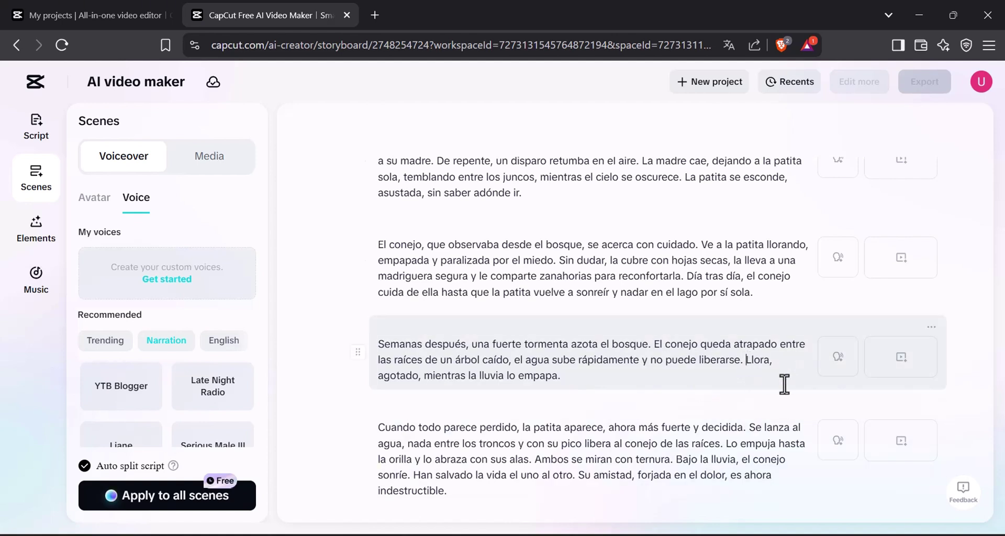
{"action": "key", "text": "Return"}
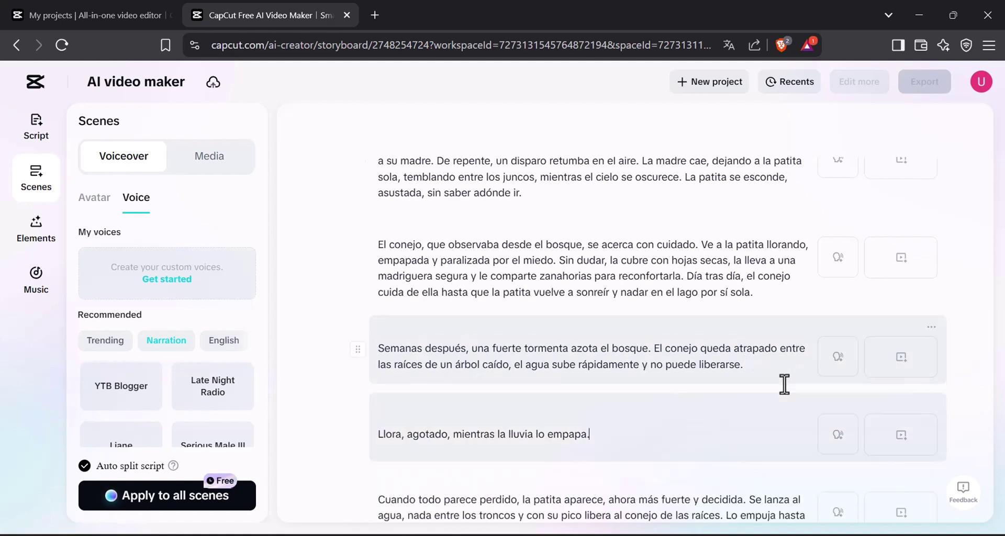
{"action": "left_click_drag", "start_coordinate": [601, 438], "coordinate": [377, 433]}
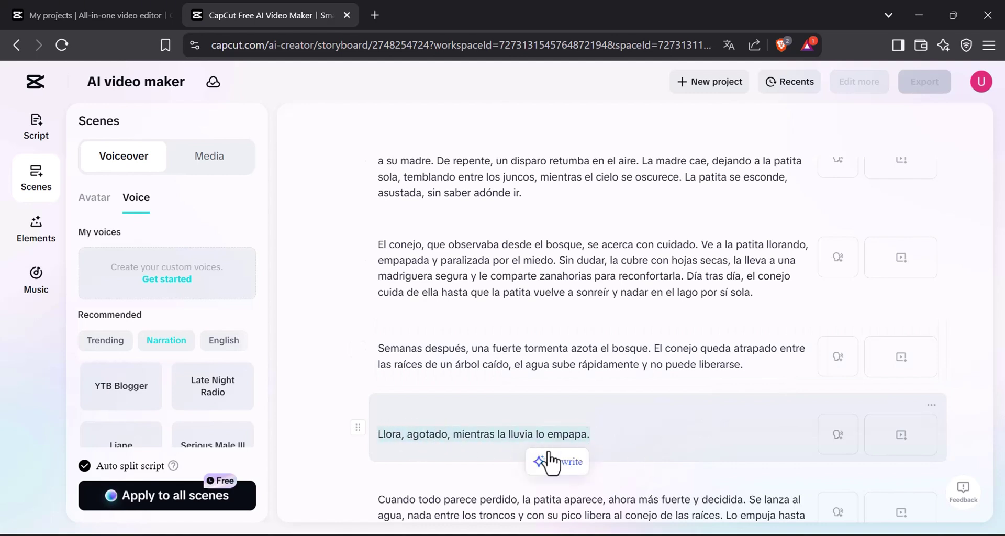
{"action": "left_click", "coordinate": [848, 451]}
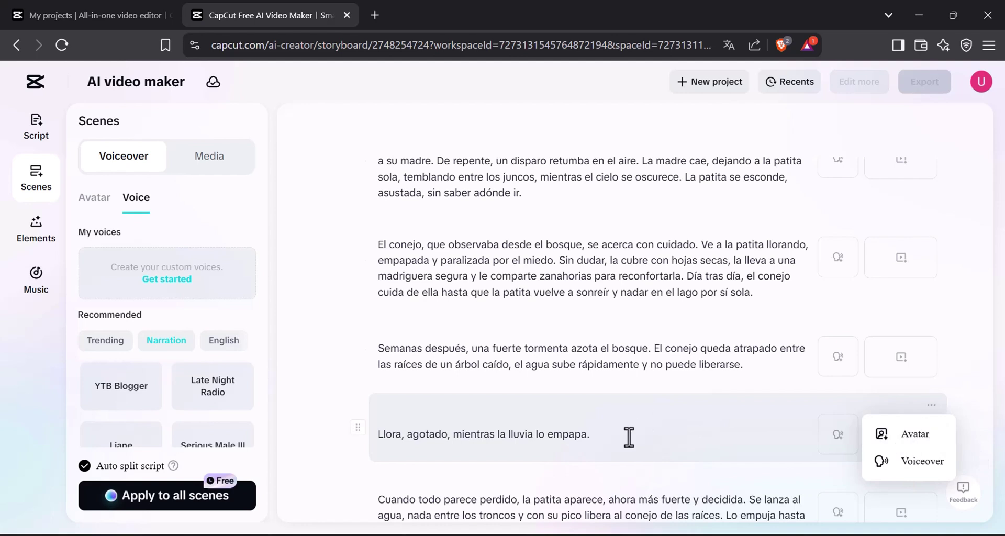
Step: Merge the "Llora, agotado, mientras la lluvia lo empapa." scene back into the scene before it
{"action": "key", "text": "BackSpace"}
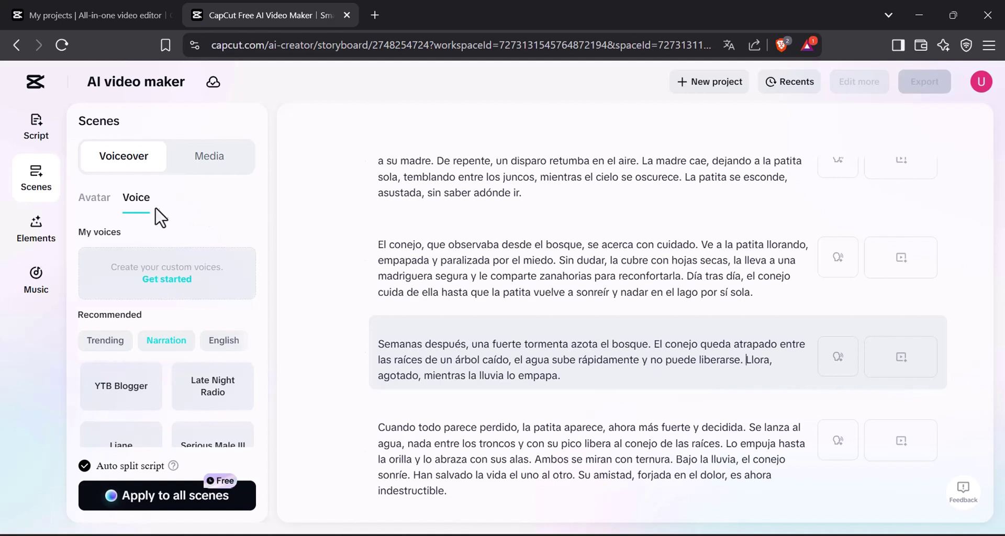
Step: Choose the narration voice Tim and apply it to all scenes with automatic script splitting on
{"action": "scroll", "coordinate": [236, 277], "scroll_direction": "down", "scroll_amount": 2}
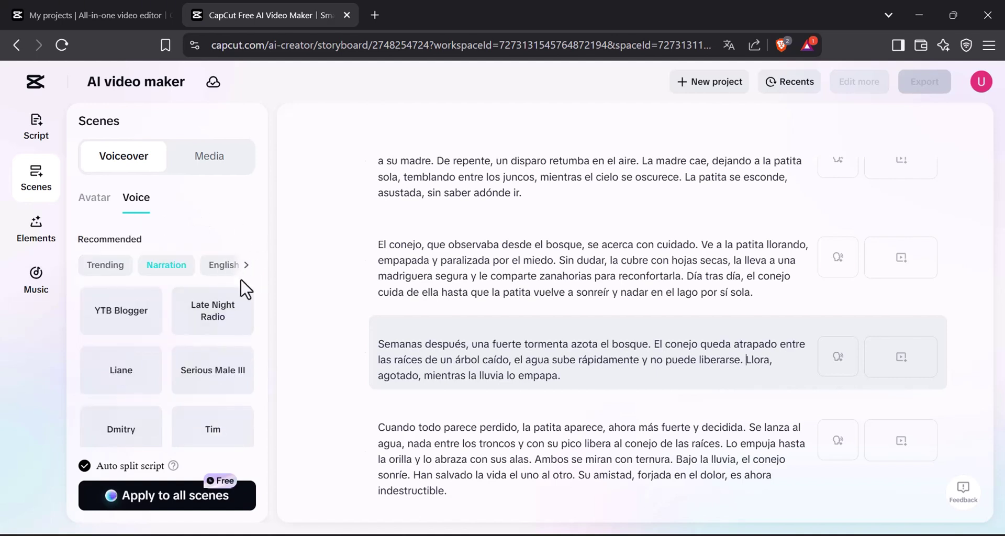
{"action": "scroll", "coordinate": [238, 293], "scroll_direction": "up", "scroll_amount": 2}
{"action": "scroll", "coordinate": [225, 289], "scroll_direction": "down", "scroll_amount": 2}
{"action": "scroll", "coordinate": [180, 249], "scroll_direction": "up", "scroll_amount": 2}
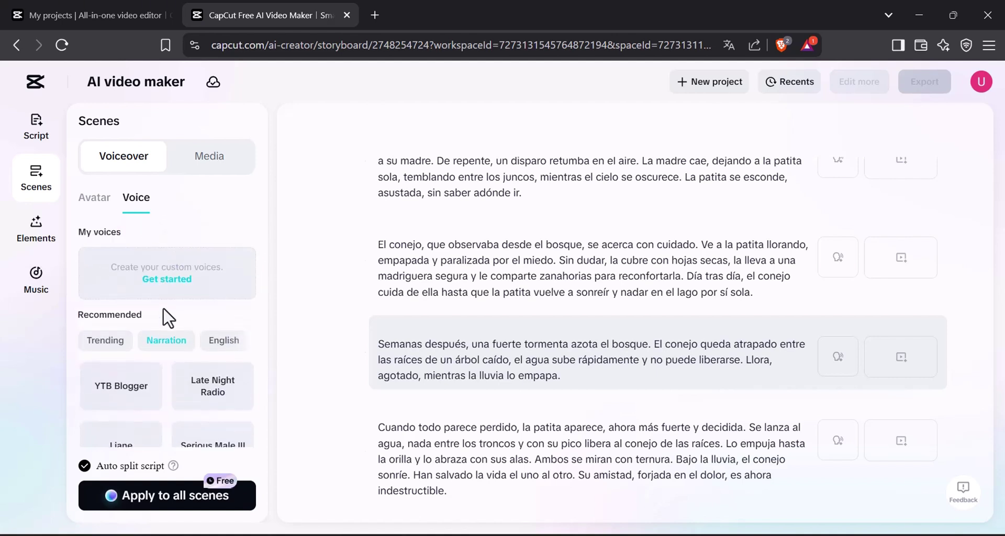
{"action": "scroll", "coordinate": [178, 348], "scroll_direction": "down", "scroll_amount": 2}
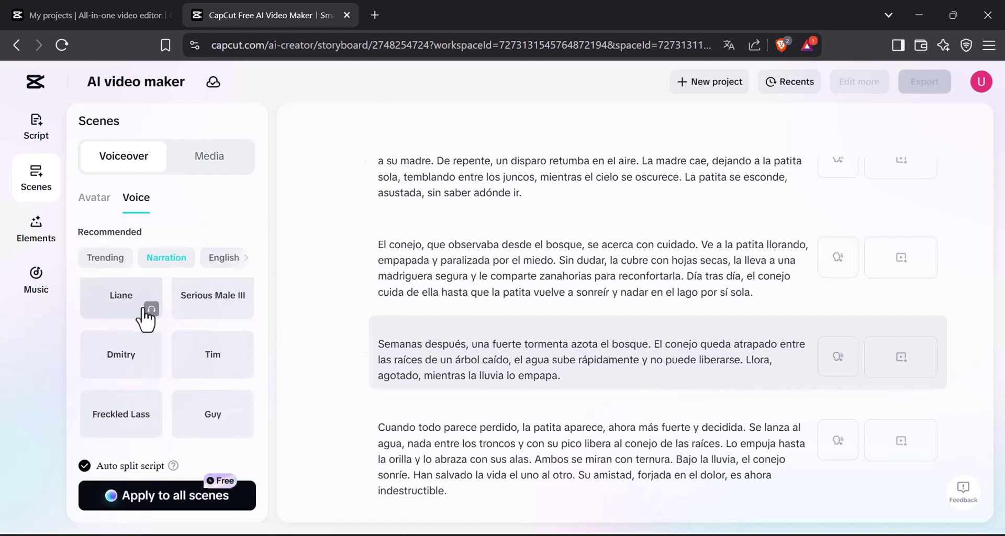
{"action": "left_click", "coordinate": [215, 361]}
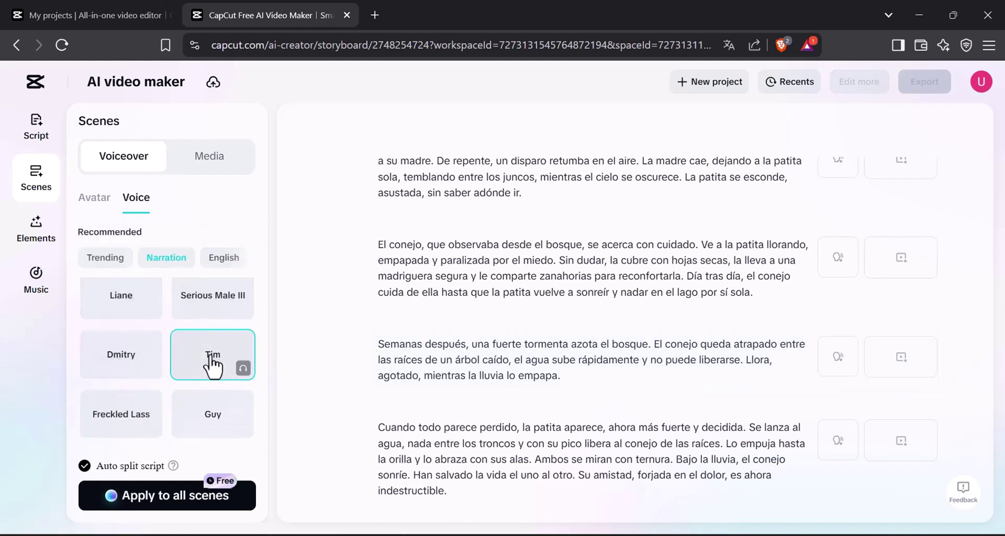
{"action": "left_click", "coordinate": [198, 502]}
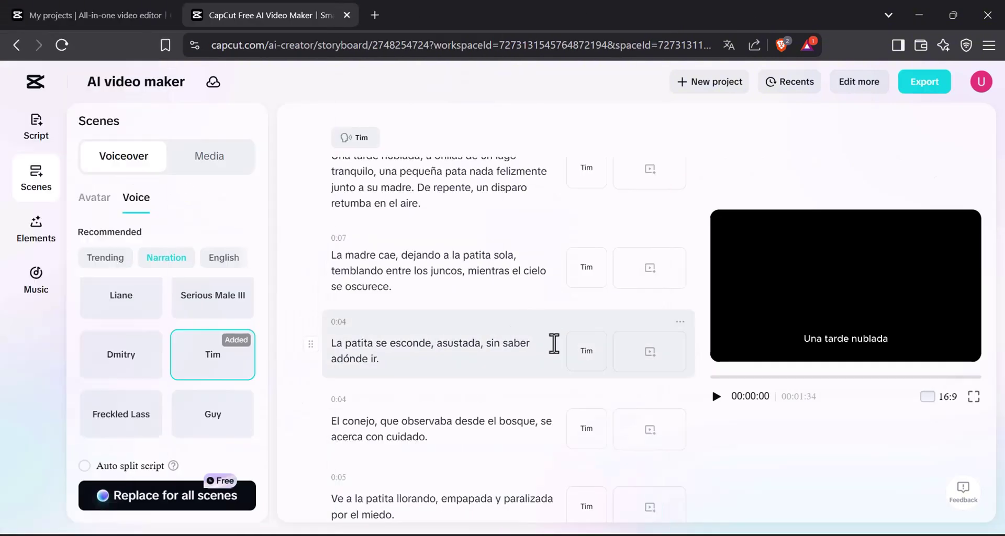
Step: Look through the automatically split scenes and play the opening seconds of the preview to hear the voiceover
{"action": "scroll", "coordinate": [554, 343], "scroll_direction": "up", "scroll_amount": 1}
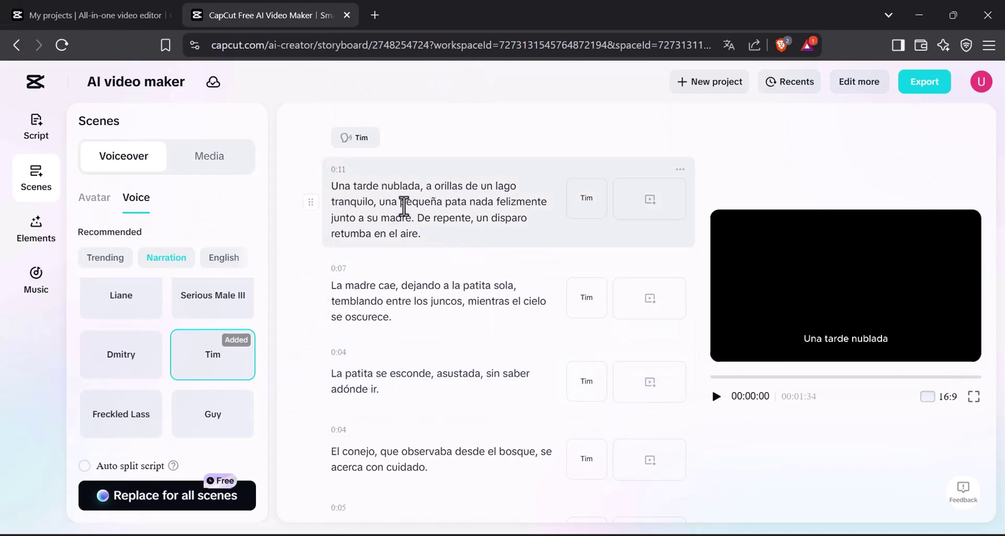
{"action": "scroll", "coordinate": [403, 207], "scroll_direction": "down", "scroll_amount": 8}
{"action": "scroll", "coordinate": [457, 316], "scroll_direction": "up", "scroll_amount": 7}
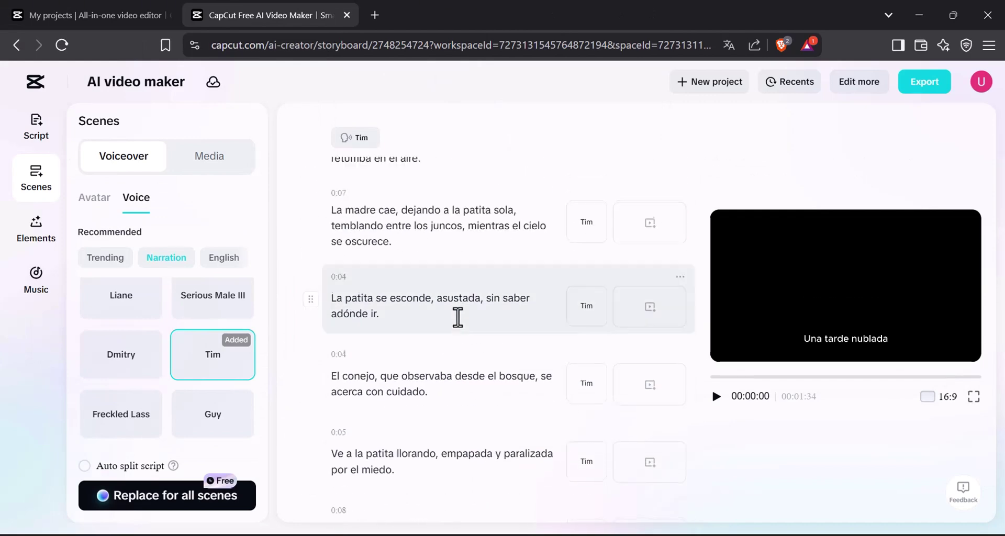
{"action": "scroll", "coordinate": [457, 316], "scroll_direction": "up", "scroll_amount": 1}
{"action": "left_click", "coordinate": [715, 396]}
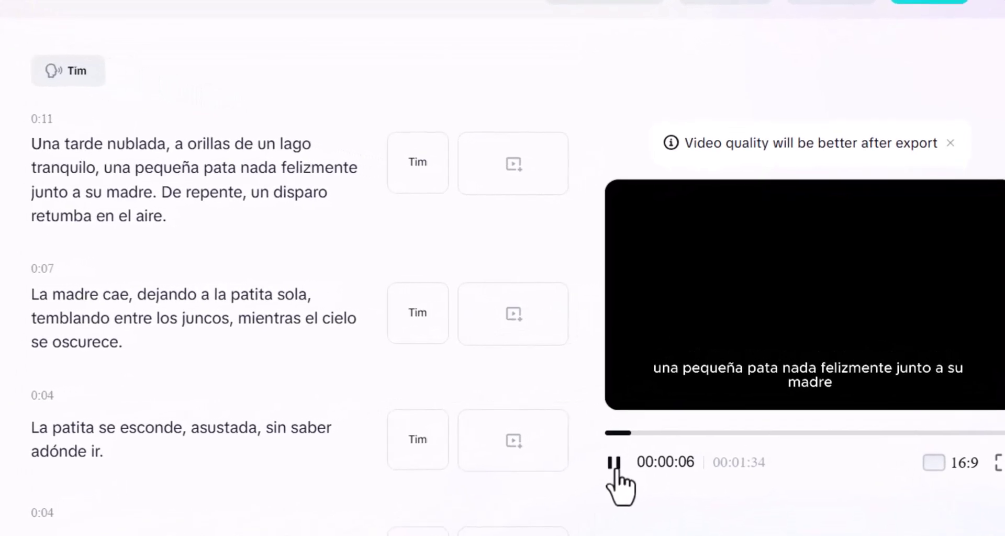
{"action": "left_click", "coordinate": [628, 453]}
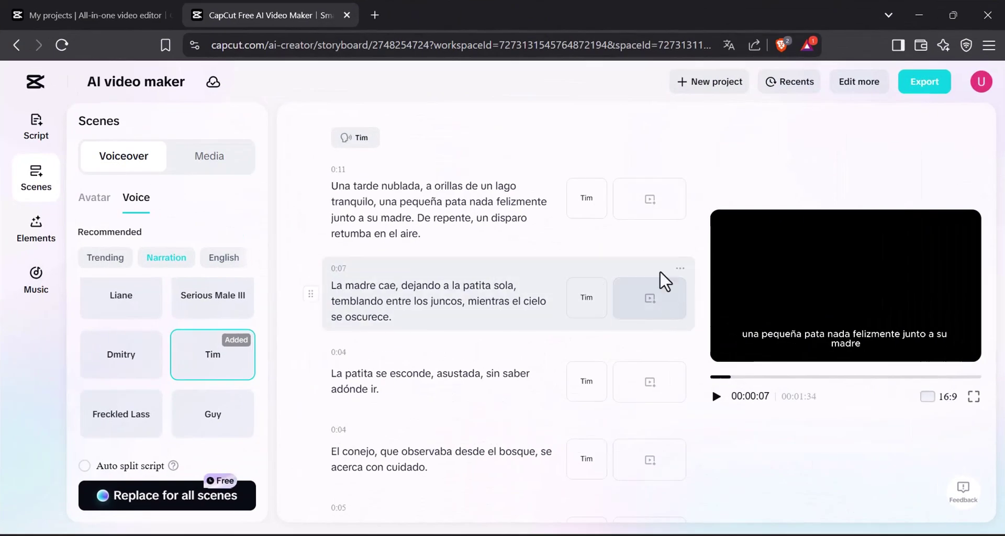
Step: Open the media options for the scenes and examine how the script is divided across the whole storyboard
{"action": "left_click", "coordinate": [220, 166]}
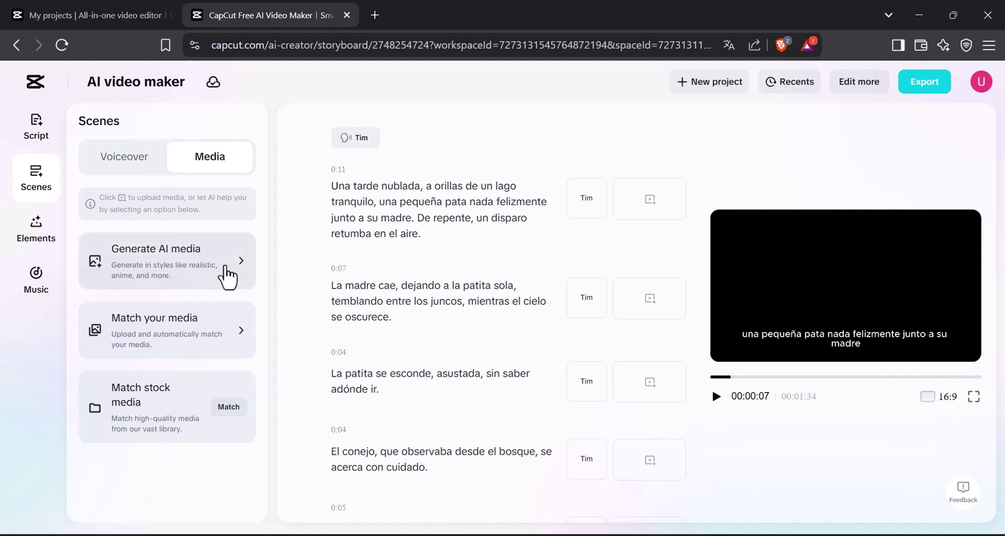
{"action": "scroll", "coordinate": [460, 230], "scroll_direction": "down", "scroll_amount": 10}
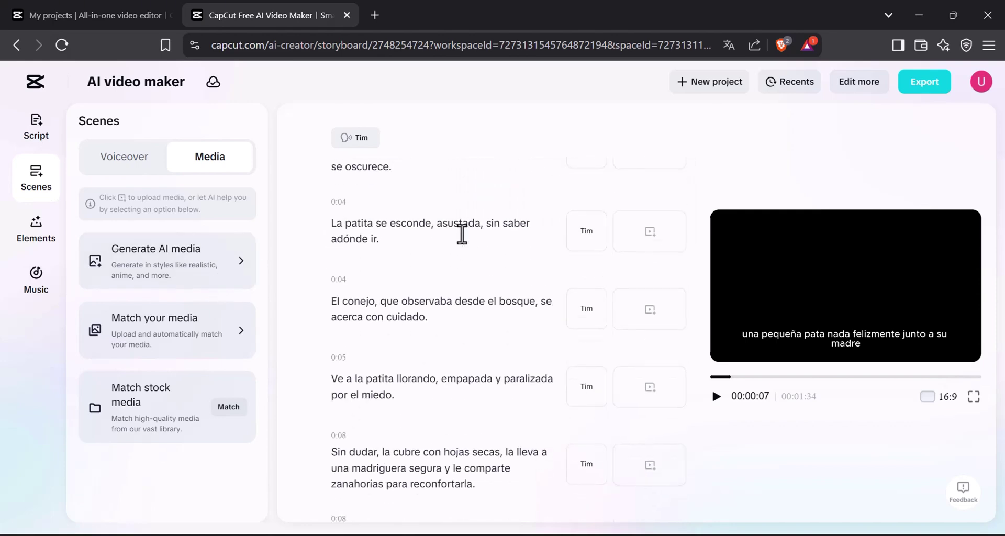
{"action": "scroll", "coordinate": [462, 233], "scroll_direction": "down", "scroll_amount": 3}
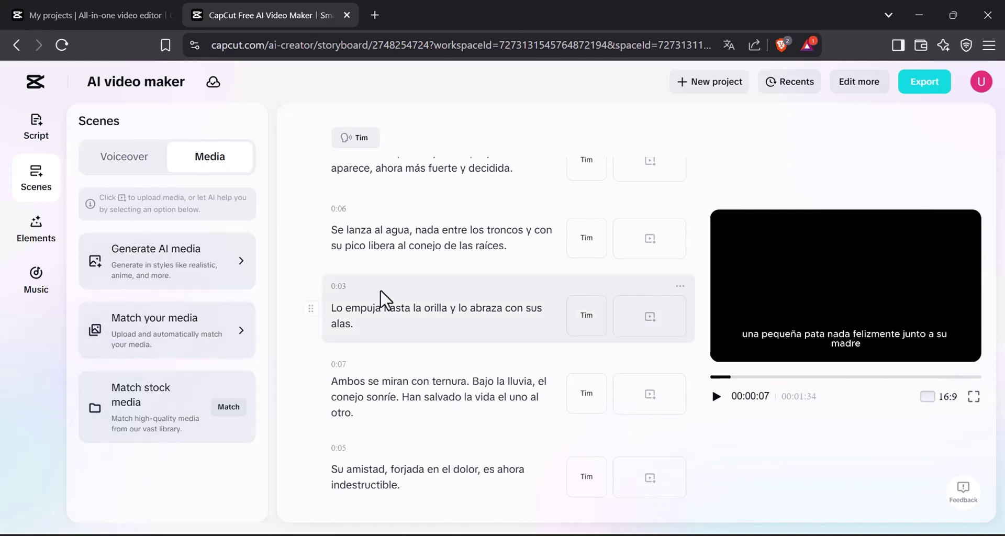
{"action": "scroll", "coordinate": [367, 296], "scroll_direction": "up", "scroll_amount": 5}
{"action": "scroll", "coordinate": [293, 290], "scroll_direction": "up", "scroll_amount": 5}
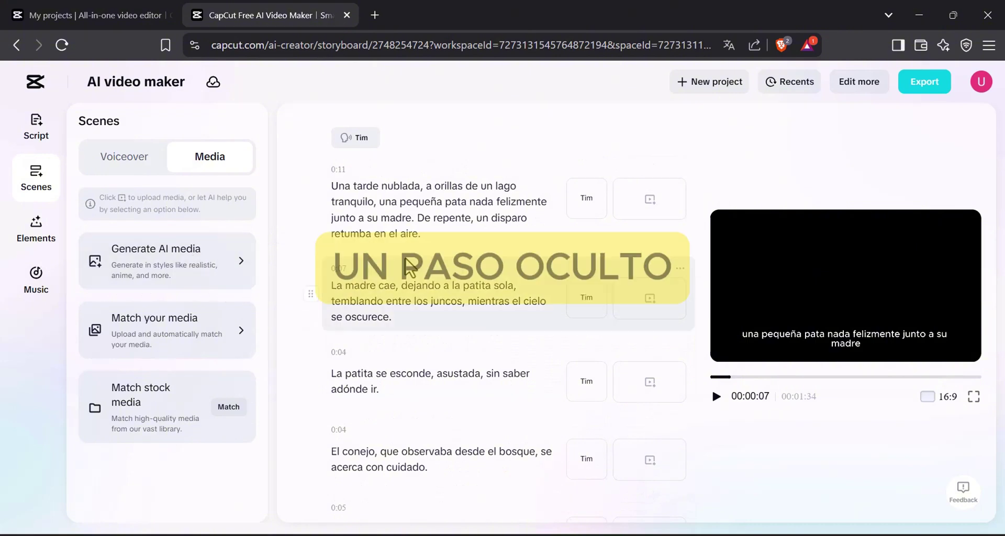
{"action": "scroll", "coordinate": [445, 261], "scroll_direction": "down", "scroll_amount": 5}
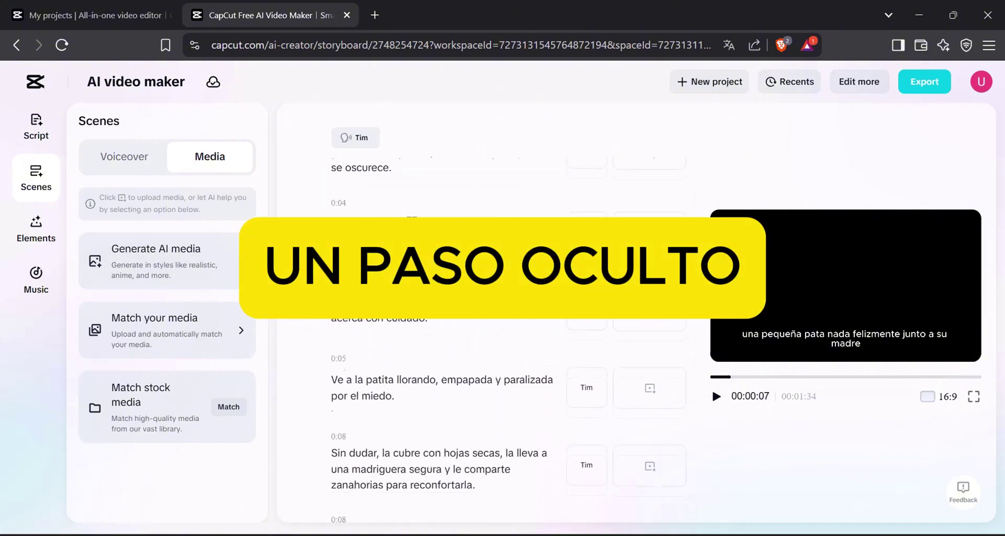
{"action": "scroll", "coordinate": [445, 261], "scroll_direction": "up", "scroll_amount": 5}
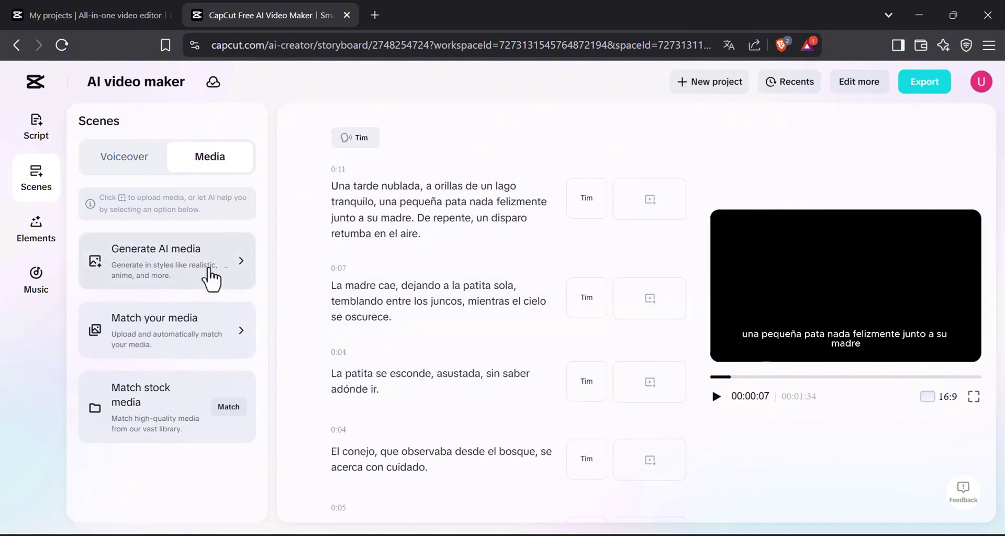
{"action": "scroll", "coordinate": [434, 261], "scroll_direction": "down", "scroll_amount": 1}
{"action": "scroll", "coordinate": [440, 271], "scroll_direction": "down", "scroll_amount": 10}
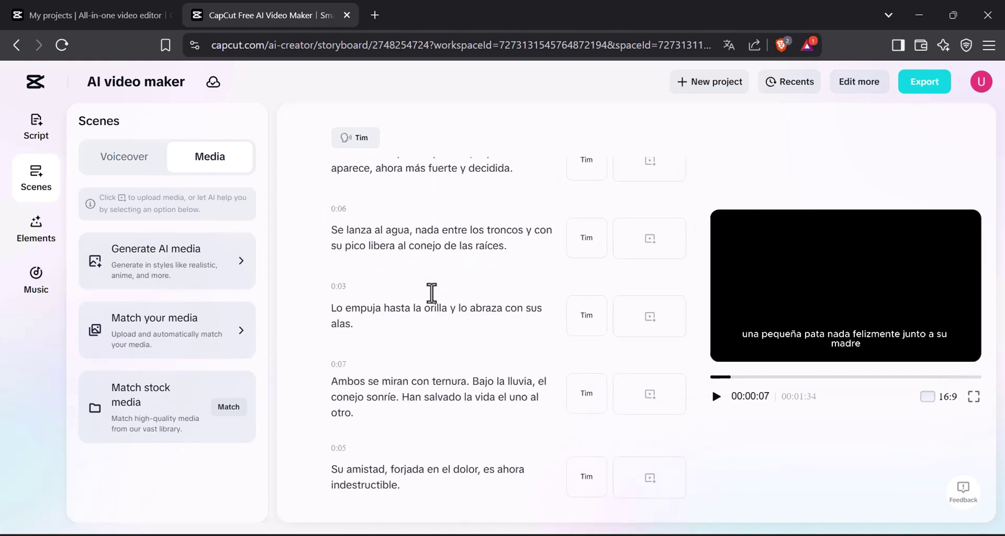
{"action": "scroll", "coordinate": [442, 350], "scroll_direction": "up", "scroll_amount": 10}
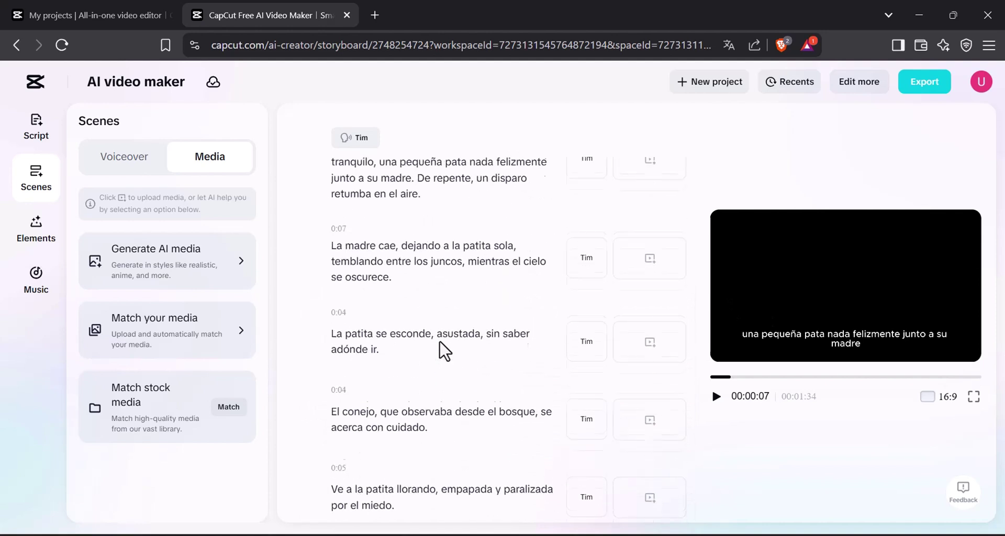
{"action": "scroll", "coordinate": [445, 350], "scroll_direction": "up", "scroll_amount": 2}
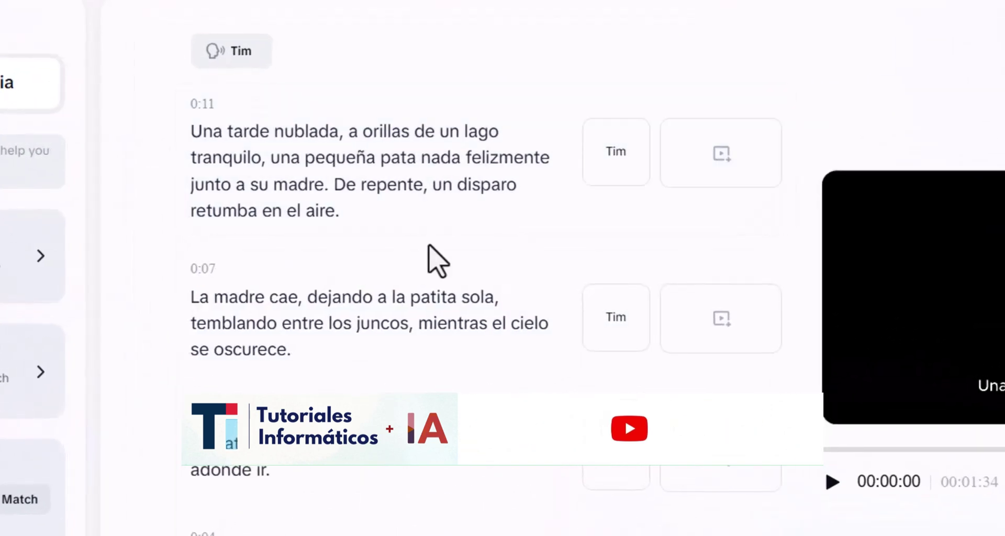
Step: Split the first scene into separate scenes after "Una tarde nublada,", after "lago tranquilo," and after "junto a su madre."
{"action": "scroll", "coordinate": [408, 280], "scroll_direction": "down", "scroll_amount": 2}
{"action": "scroll", "coordinate": [430, 202], "scroll_direction": "up", "scroll_amount": 2}
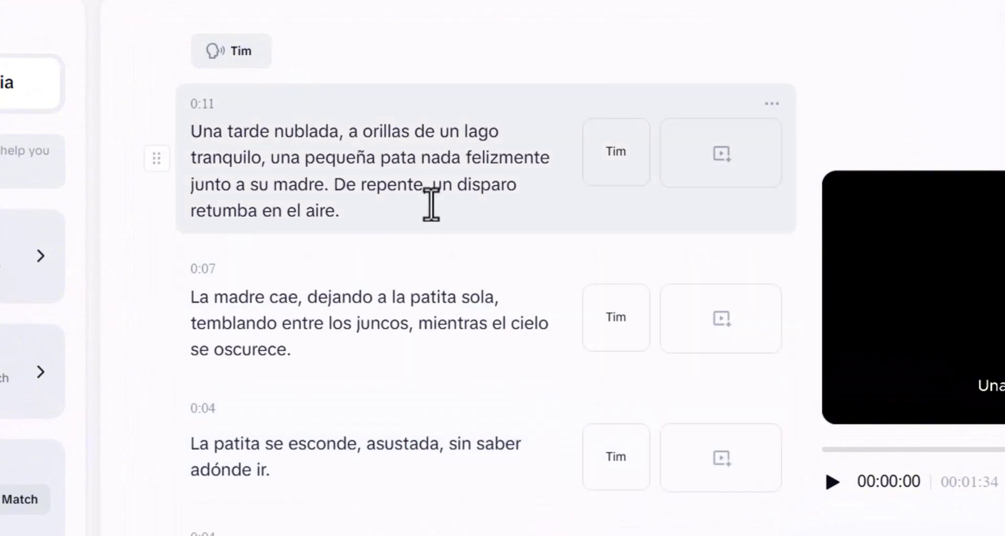
{"action": "left_click", "coordinate": [346, 133]}
{"action": "key", "text": "Return"}
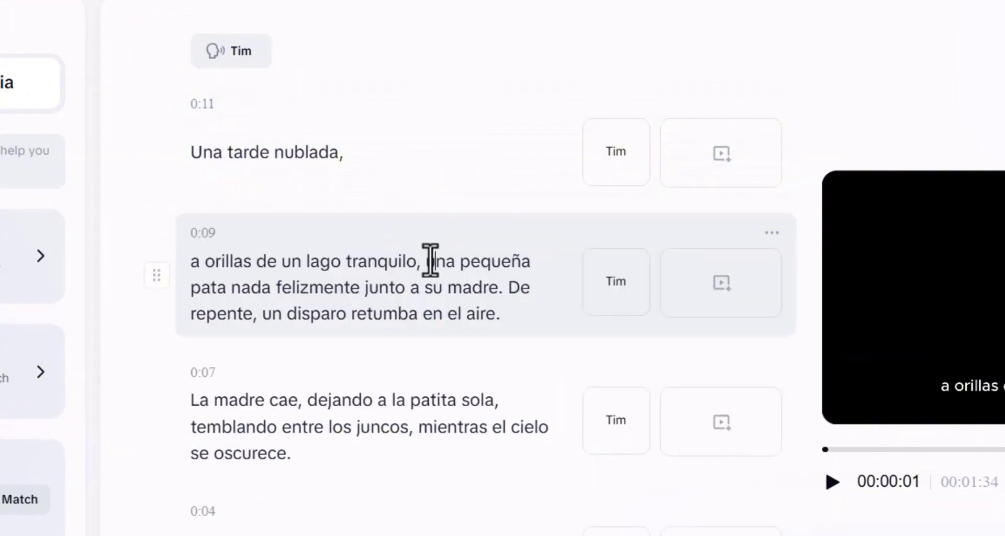
{"action": "left_click", "coordinate": [431, 260]}
{"action": "key", "text": "Left"}
{"action": "key", "text": "Return"}
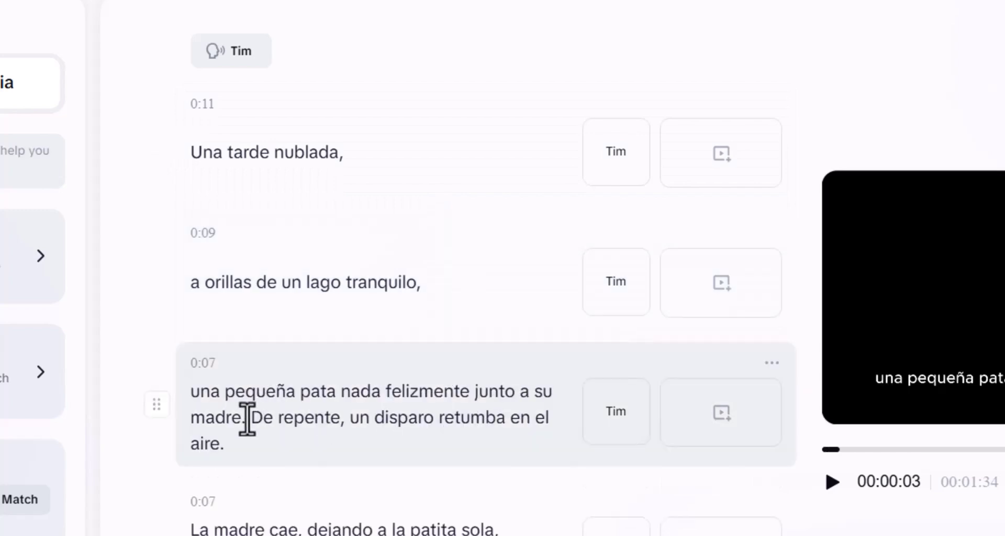
{"action": "left_click", "coordinate": [249, 417]}
{"action": "key", "text": "Return"}
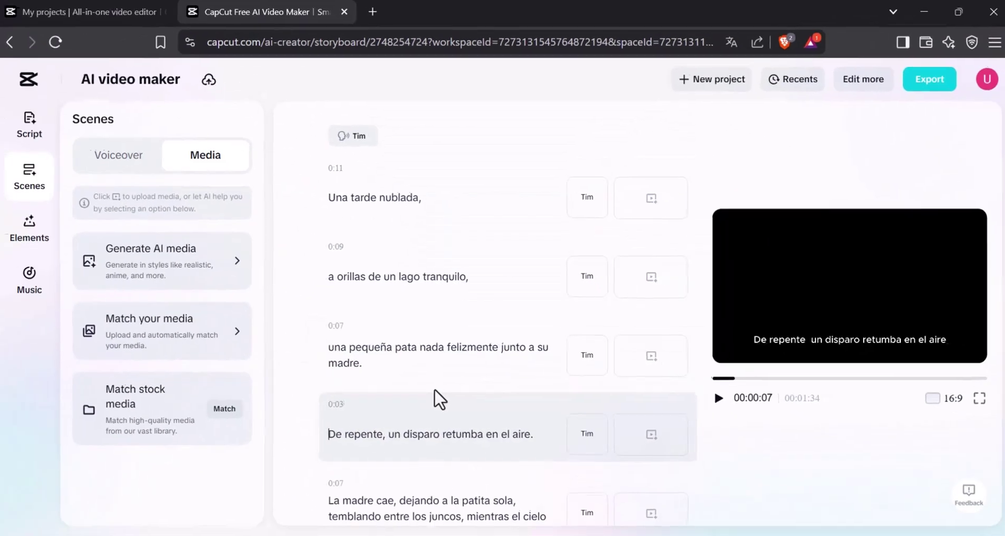
{"action": "scroll", "coordinate": [455, 371], "scroll_direction": "down", "scroll_amount": 1}
Step: Switch to ChatGPT and send the document's prompt asking to divide the story into visual sentences, one scene per line
{"action": "key", "text": "alt+Tab"}
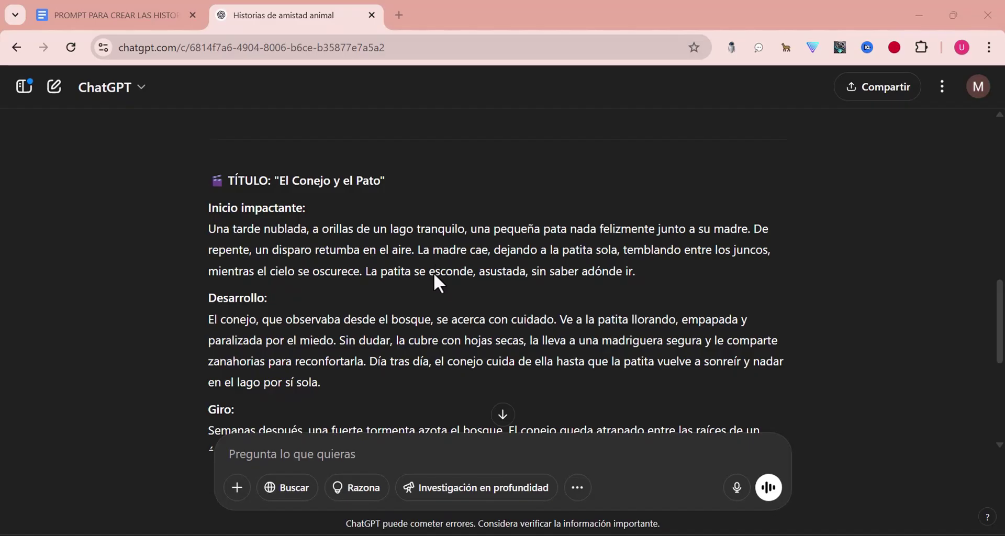
{"action": "scroll", "coordinate": [345, 250], "scroll_direction": "down", "scroll_amount": 1}
{"action": "scroll", "coordinate": [350, 318], "scroll_direction": "down", "scroll_amount": 5}
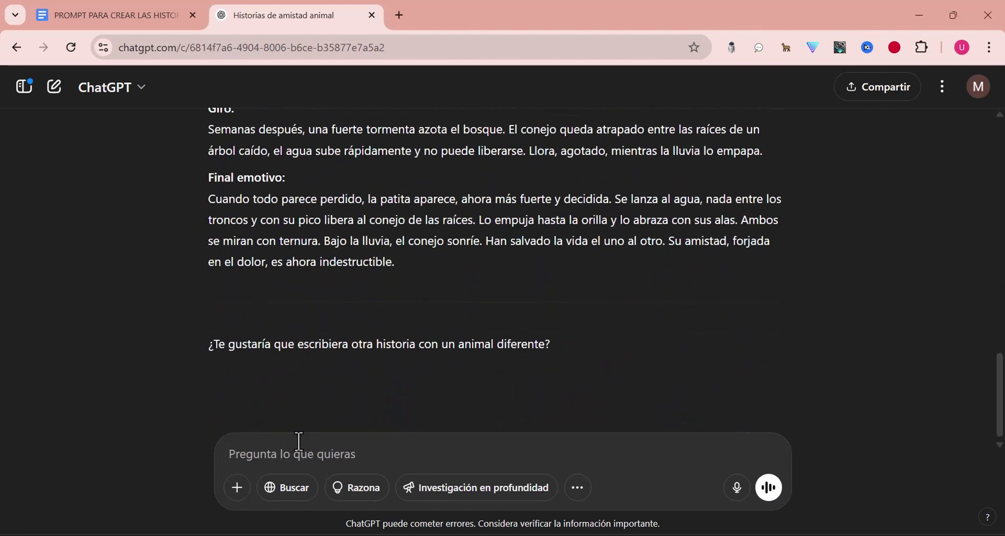
{"action": "type", "text": "Divide la siguiente historia en oraciones o frases visuales, separadas por líneas. Cada línea debe representar una escena o imagen clara que pueda mostrarse durante un máximo de 2 segundos en un video. Las descripciones deben ser breves pero completas, enfocadas en lo que se vería en pantalla. Mantén un flujo narrativo coherente, destacando los momentos clave de acción, emoción o transición visual."}
{"action": "left_click", "coordinate": [106, 12]}
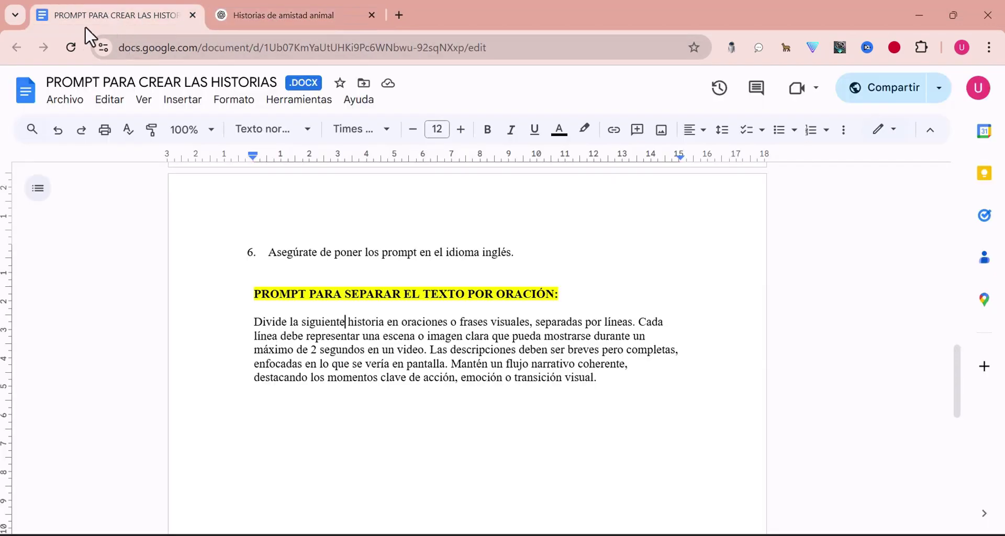
{"action": "left_click", "coordinate": [272, 14]}
{"action": "key", "text": "Return"}
Step: Read through ChatGPT's version of the story divided into one visual phrase per line
{"action": "scroll", "coordinate": [487, 335], "scroll_direction": "down", "scroll_amount": 3}
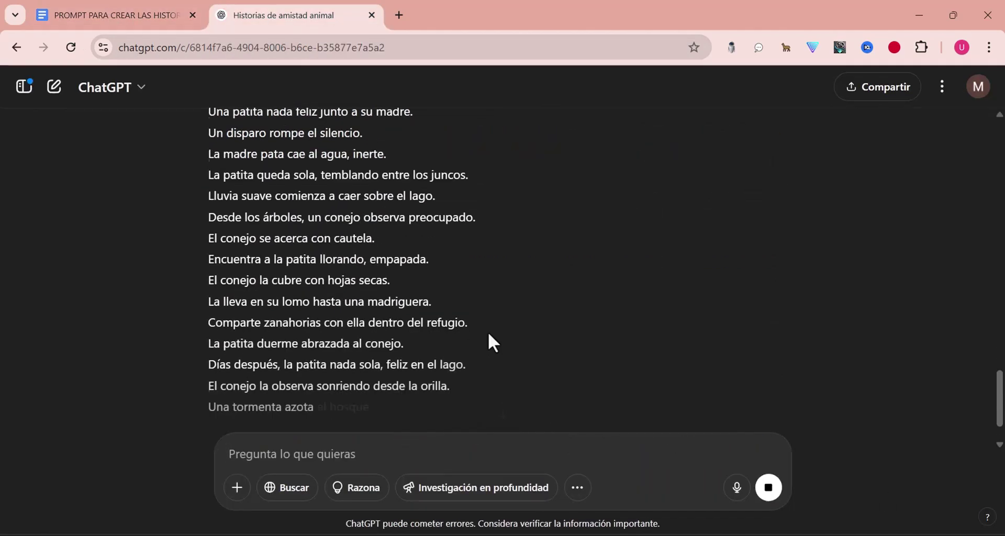
{"action": "scroll", "coordinate": [488, 335], "scroll_direction": "up", "scroll_amount": 2}
{"action": "scroll", "coordinate": [418, 314], "scroll_direction": "down", "scroll_amount": 9}
{"action": "scroll", "coordinate": [366, 302], "scroll_direction": "up", "scroll_amount": 9}
{"action": "scroll", "coordinate": [366, 303], "scroll_direction": "up", "scroll_amount": 2}
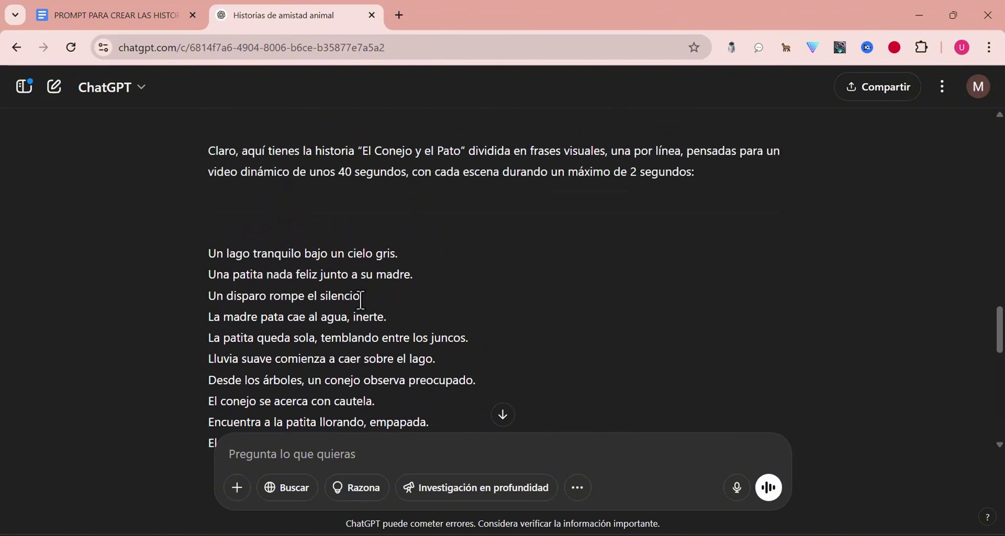
{"action": "scroll", "coordinate": [232, 268], "scroll_direction": "down", "scroll_amount": 4}
{"action": "scroll", "coordinate": [272, 293], "scroll_direction": "up", "scroll_amount": 4}
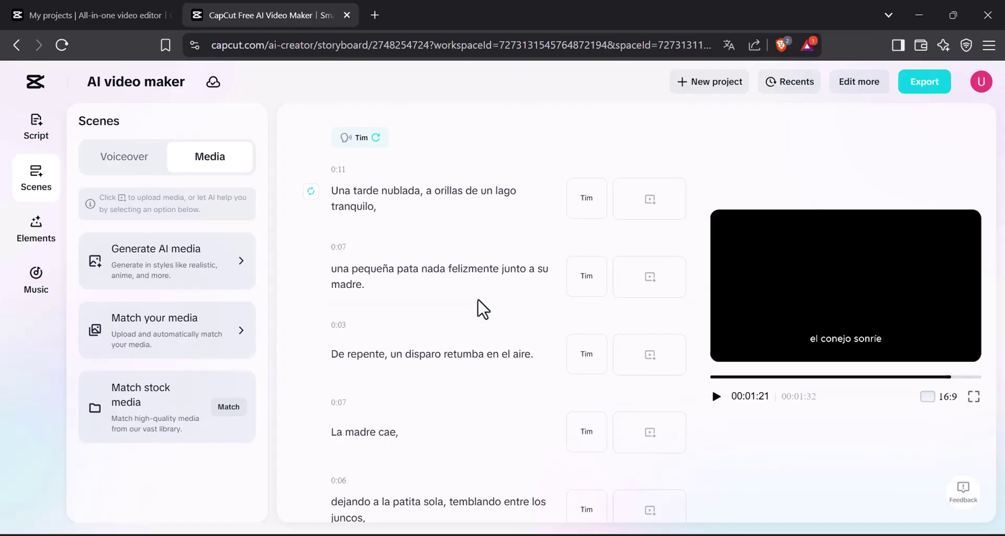
Step: Back in CapCut's AI video maker, generate AI media in the Anime style for all scenes
{"action": "left_click", "coordinate": [184, 269]}
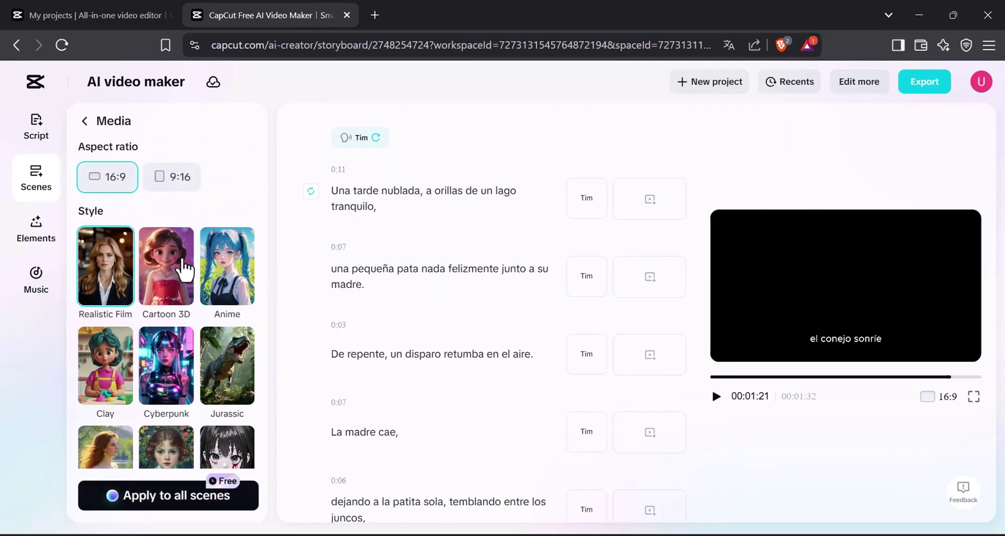
{"action": "left_click", "coordinate": [228, 277]}
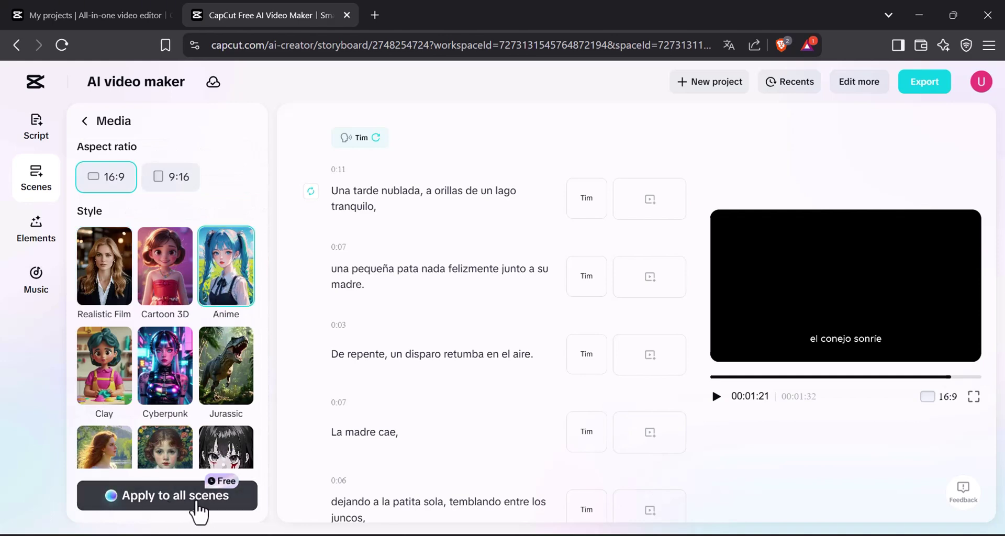
{"action": "left_click", "coordinate": [198, 496]}
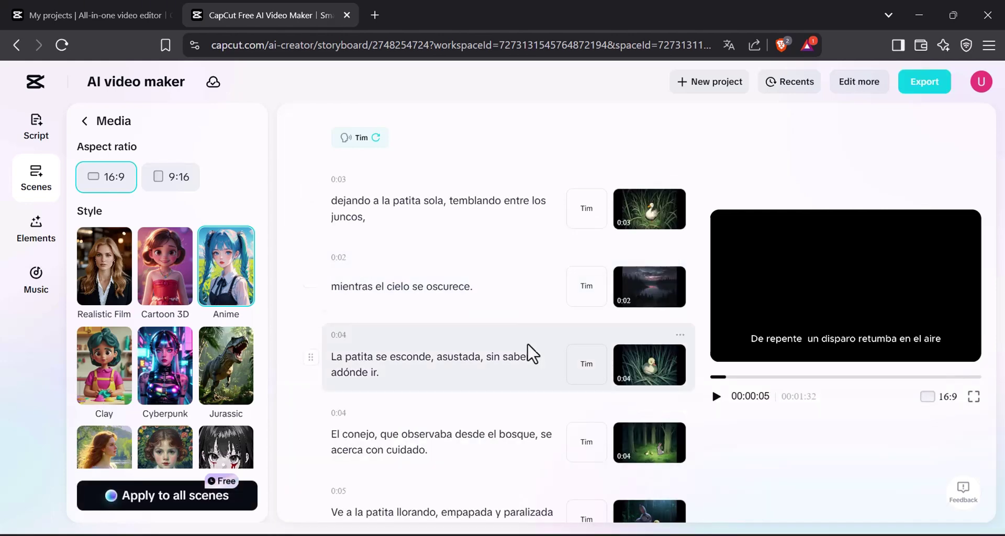
Step: Review the generated scene images and preview the "La madre cae," and "dejando a la patita sola" scenes
{"action": "scroll", "coordinate": [534, 330], "scroll_direction": "down", "scroll_amount": 2}
{"action": "scroll", "coordinate": [528, 322], "scroll_direction": "down", "scroll_amount": 2}
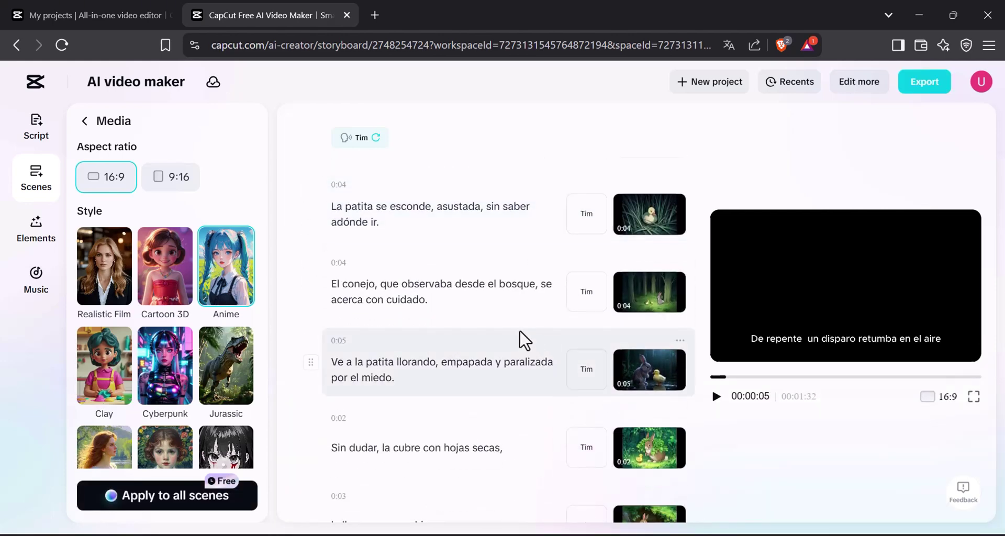
{"action": "scroll", "coordinate": [518, 335], "scroll_direction": "up", "scroll_amount": 5}
{"action": "left_click", "coordinate": [433, 209]}
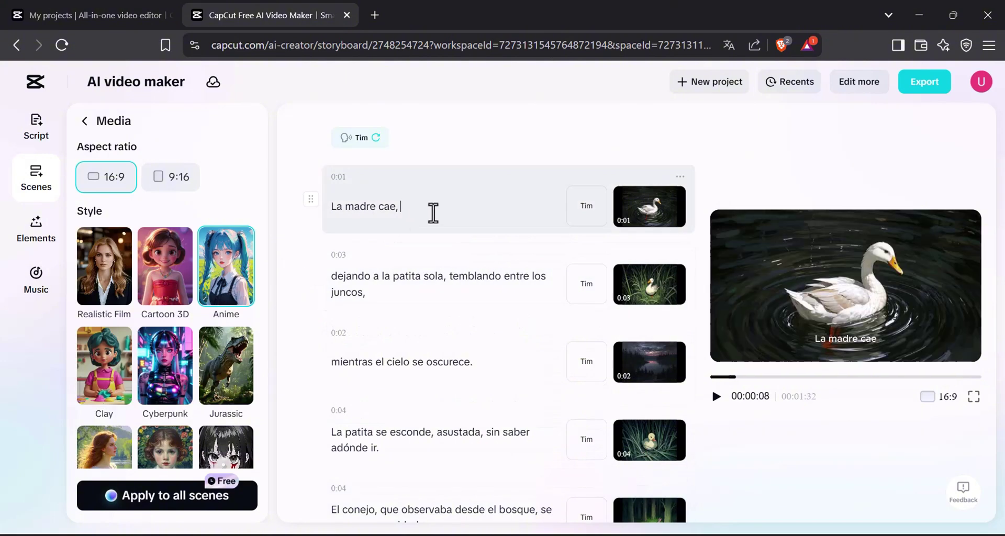
{"action": "left_click", "coordinate": [426, 277]}
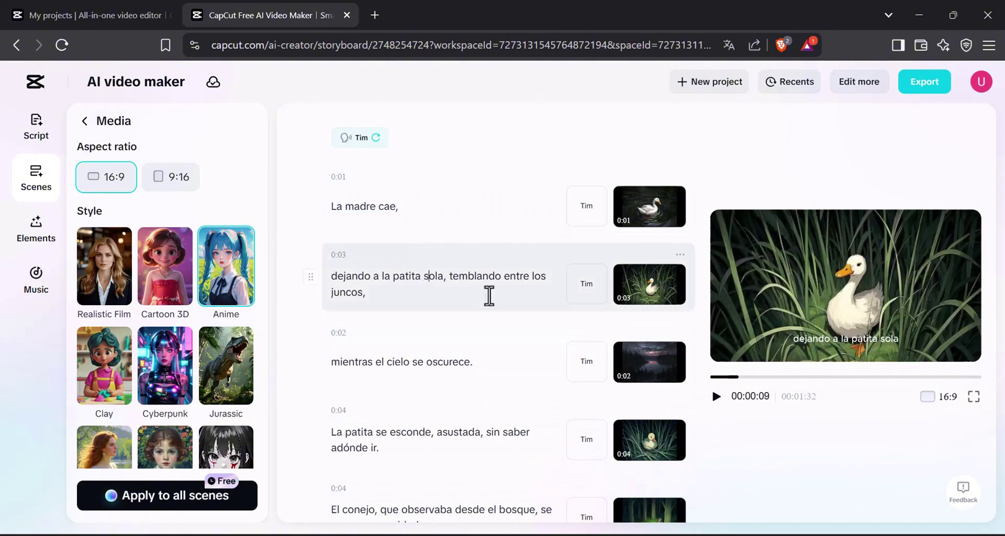
Step: Preview the "mientras el cielo se oscurece." scene, and the "una pequeña pata" scene in the Late Night Radio storyboard
{"action": "scroll", "coordinate": [439, 288], "scroll_direction": "down", "scroll_amount": 2}
{"action": "left_click", "coordinate": [450, 282]}
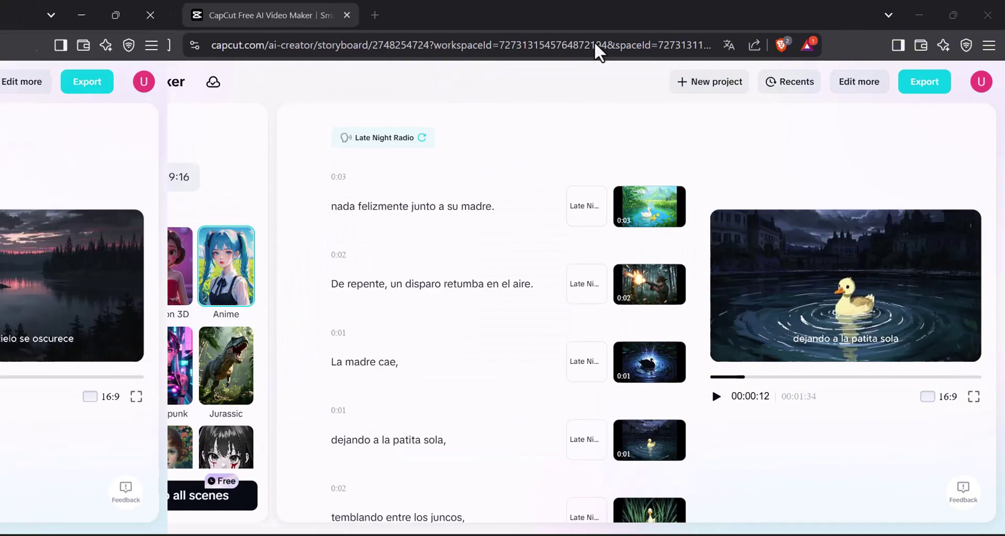
{"action": "scroll", "coordinate": [468, 412], "scroll_direction": "up", "scroll_amount": 4}
{"action": "scroll", "coordinate": [471, 422], "scroll_direction": "up", "scroll_amount": 2}
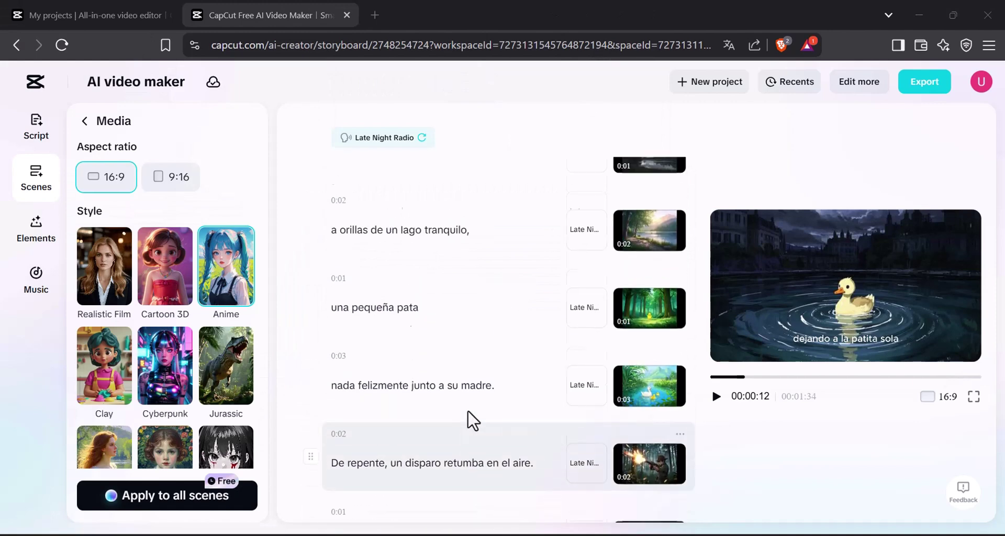
{"action": "scroll", "coordinate": [500, 349], "scroll_direction": "down", "scroll_amount": 4}
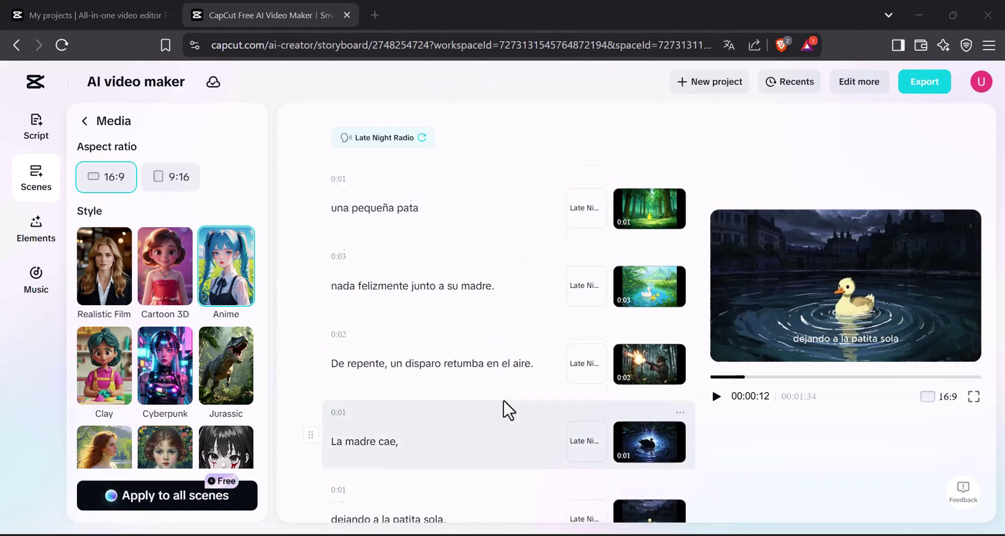
{"action": "scroll", "coordinate": [518, 401], "scroll_direction": "up", "scroll_amount": 4}
{"action": "left_click", "coordinate": [494, 353]}
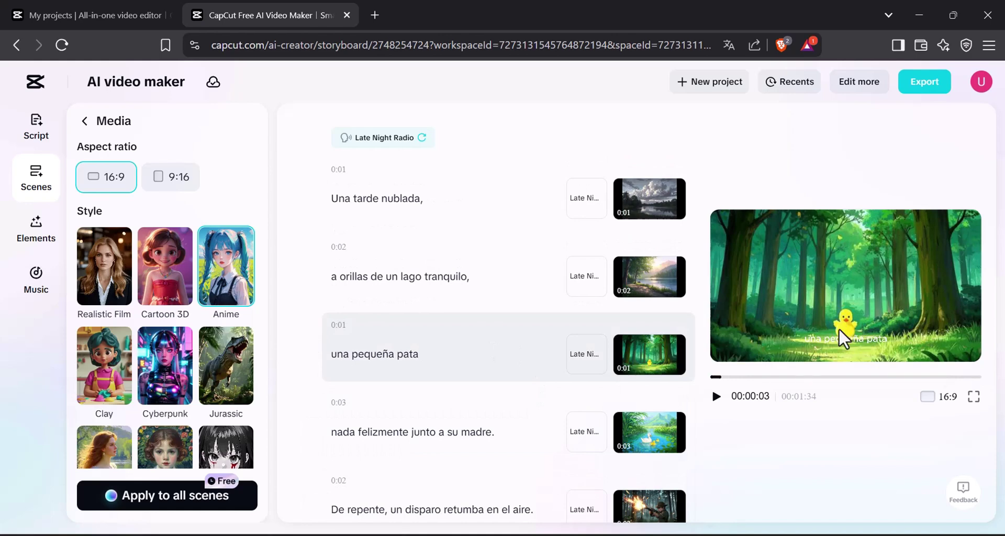
Step: Preview the generated images for the "dejando a la patita sola," and "temblando entre los juncos," scenes
{"action": "scroll", "coordinate": [404, 367], "scroll_direction": "down", "scroll_amount": 6}
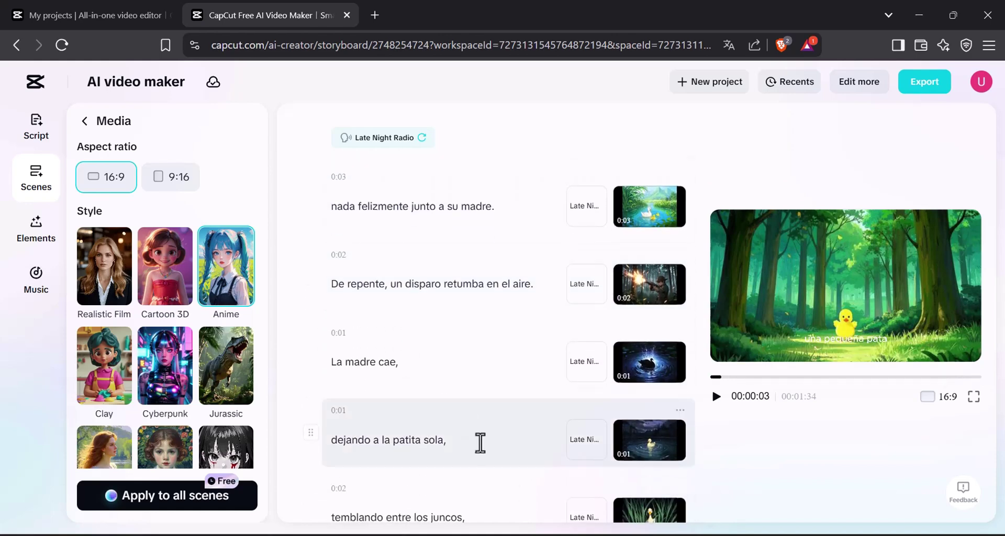
{"action": "left_click", "coordinate": [386, 441]}
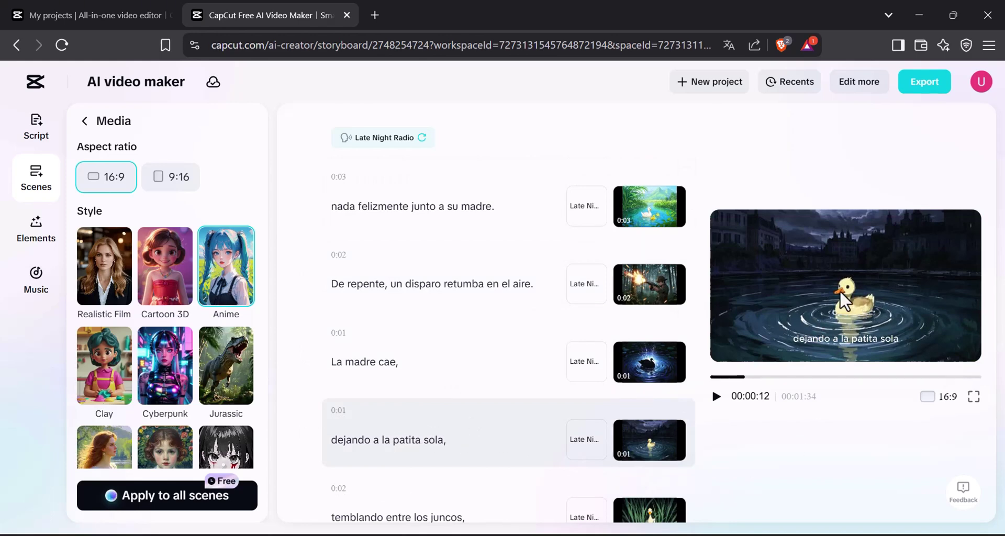
{"action": "scroll", "coordinate": [411, 442], "scroll_direction": "down", "scroll_amount": 2}
{"action": "left_click", "coordinate": [502, 446]}
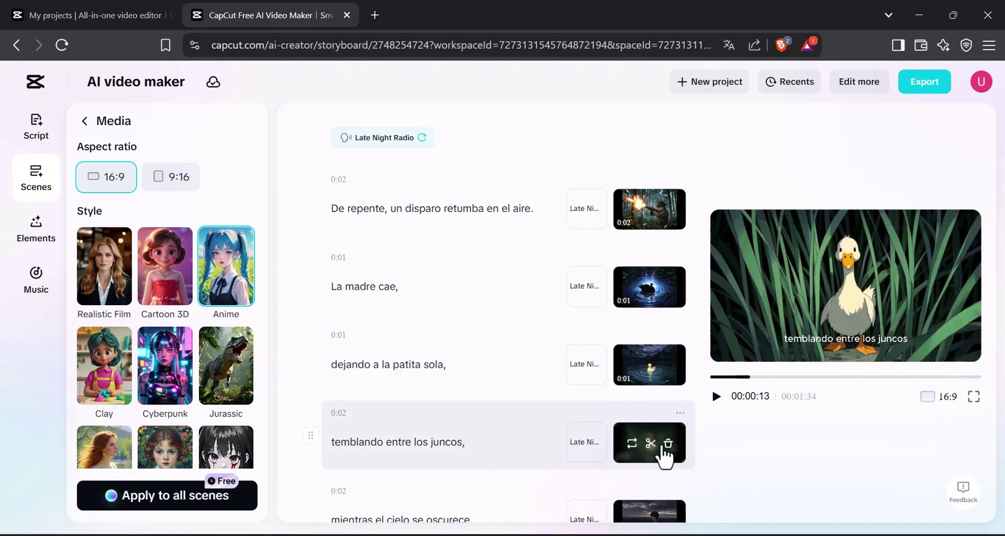